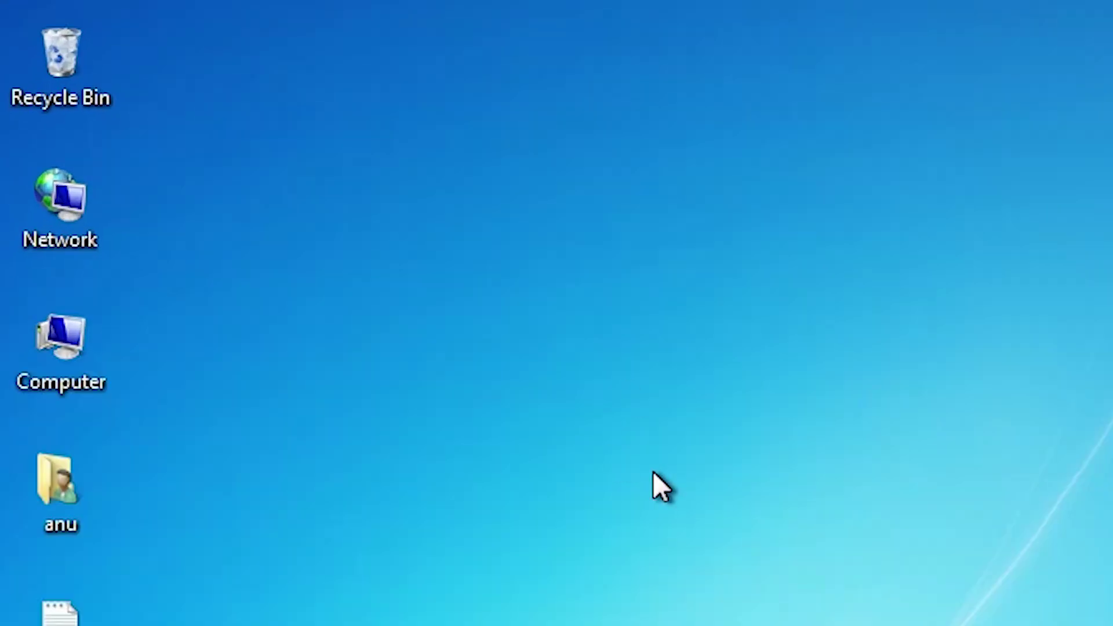
Check the computer's system type in the System properties and close the window.
{"action": "right_click", "coordinate": [52, 356]}
{"action": "left_click", "coordinate": [216, 478]}
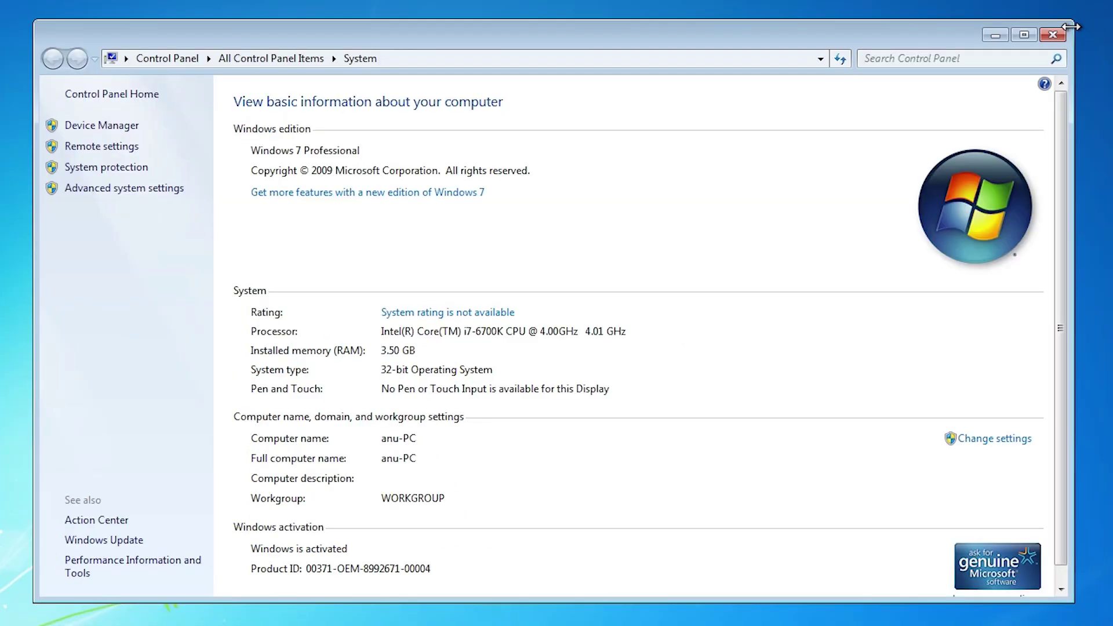
{"action": "left_click", "coordinate": [1052, 35]}
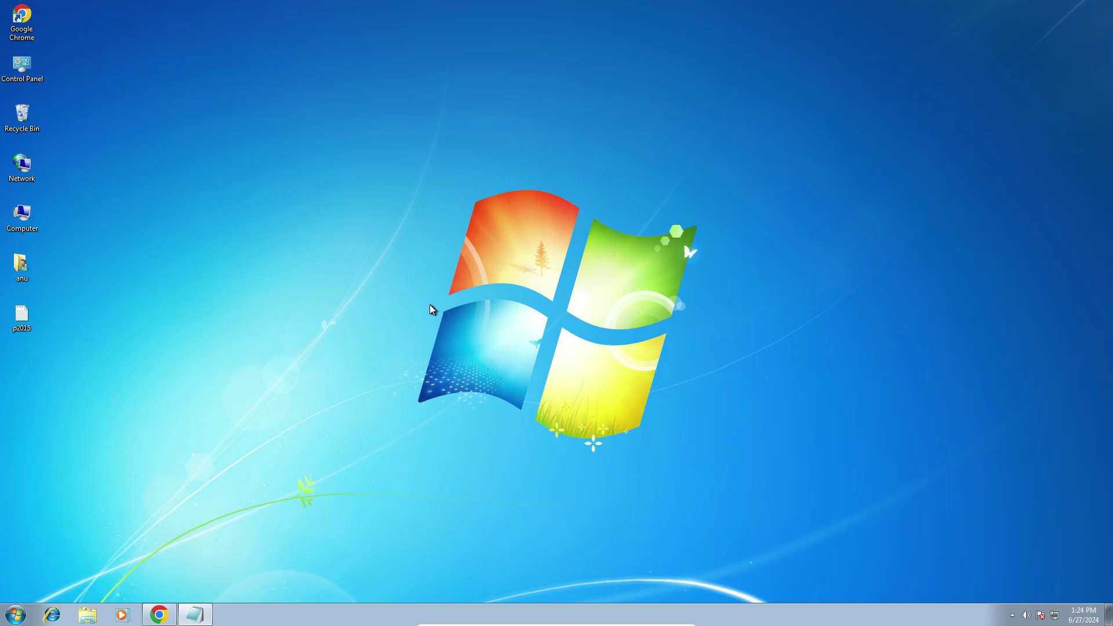
Consult the MEGA link in the p2015 note and download the HP Laserjet p2015 usb folder from MEGA as a ZIP file.
{"action": "left_click", "coordinate": [196, 614]}
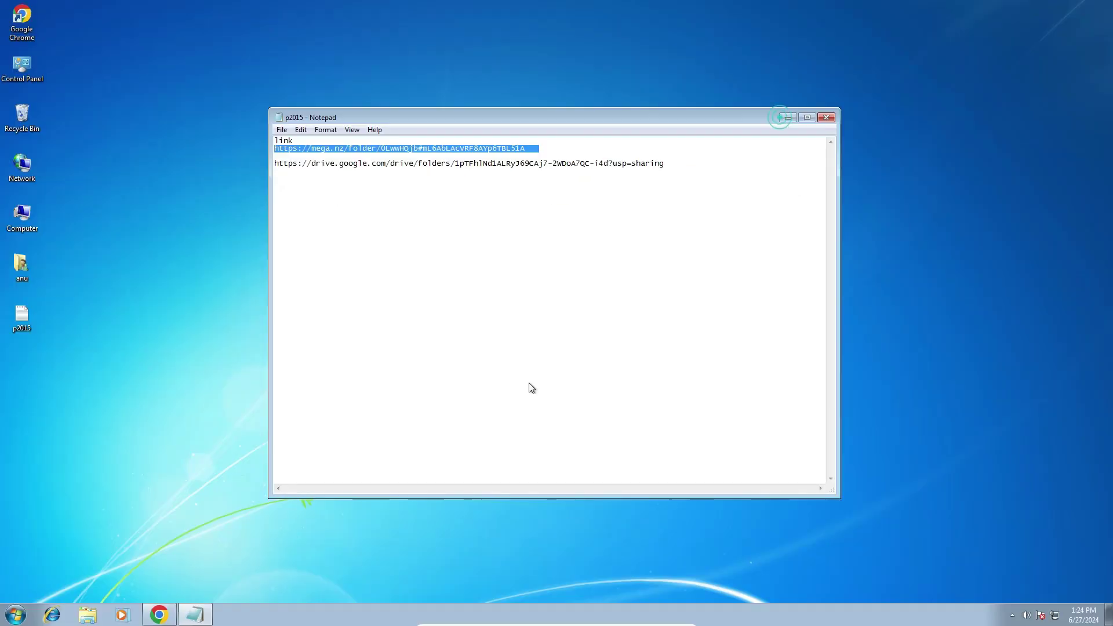
{"action": "key", "text": "super+d"}
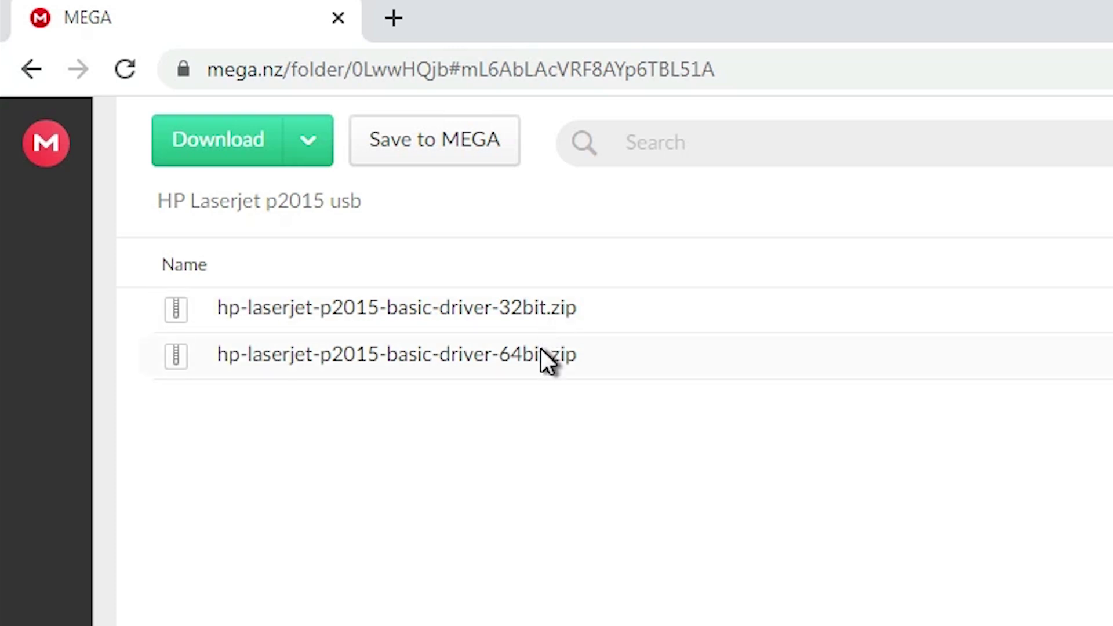
{"action": "left_click", "coordinate": [308, 140]}
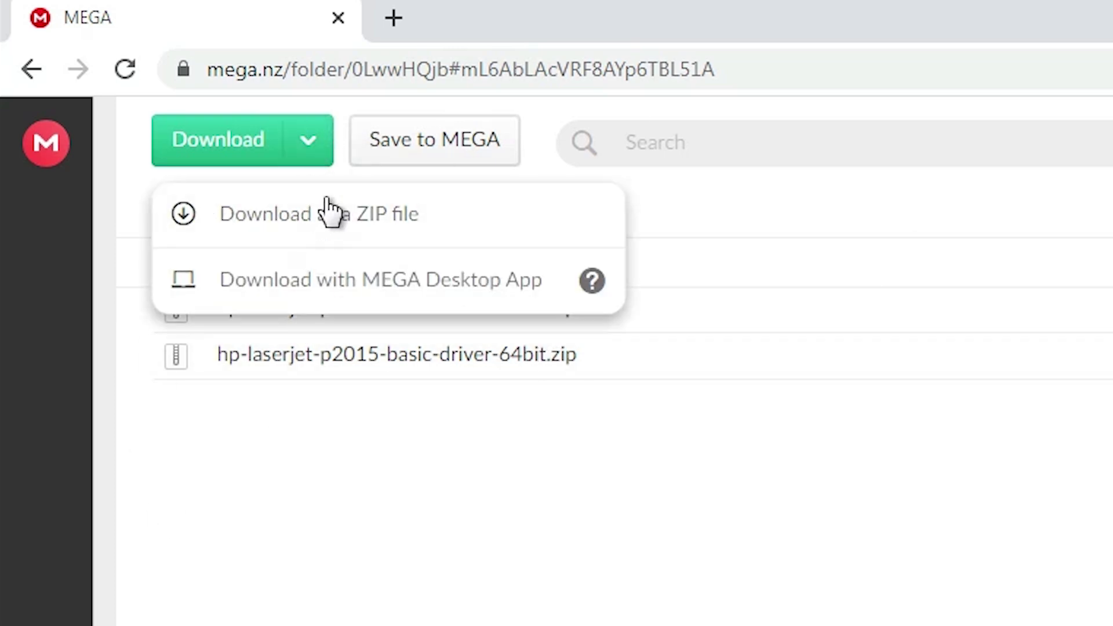
{"action": "left_click", "coordinate": [339, 217]}
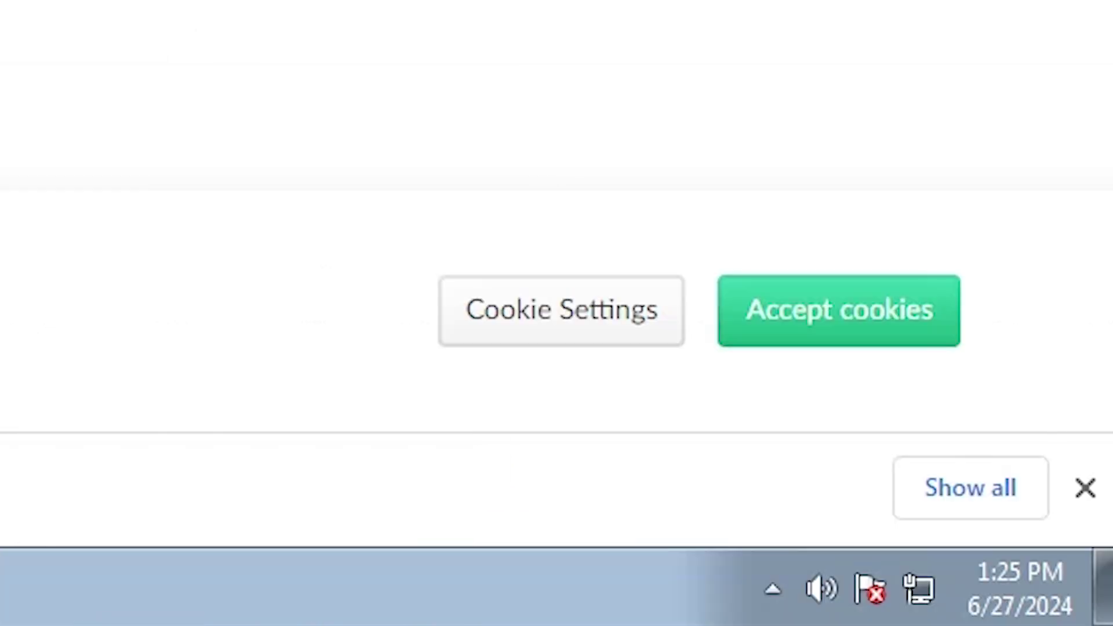
Locate the downloaded HP Laserjet p2015 usb.zip in its folder, move it to the desktop and close the open windows.
{"action": "left_click", "coordinate": [965, 500]}
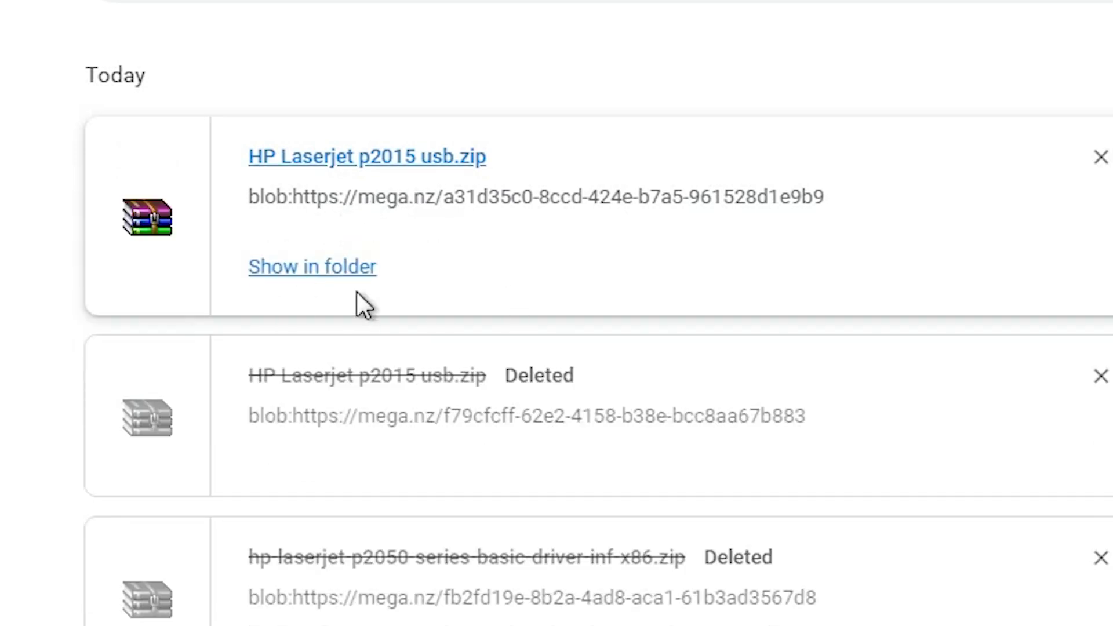
{"action": "left_click", "coordinate": [319, 268]}
{"action": "left_click", "coordinate": [1065, 6]}
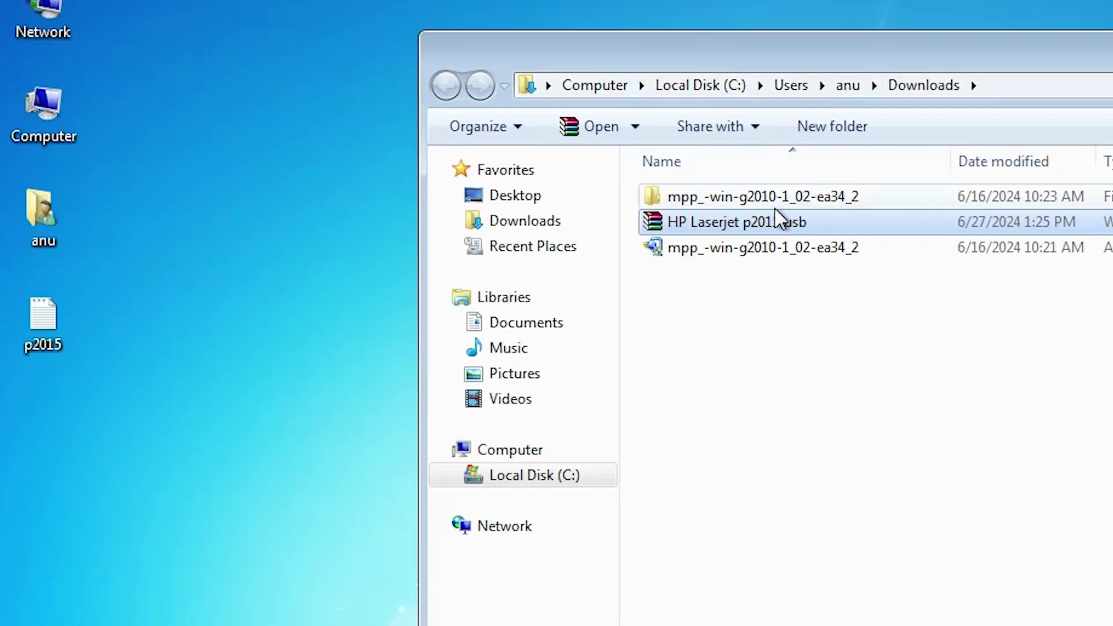
{"action": "left_click_drag", "start_coordinate": [776, 210], "coordinate": [3, 503]}
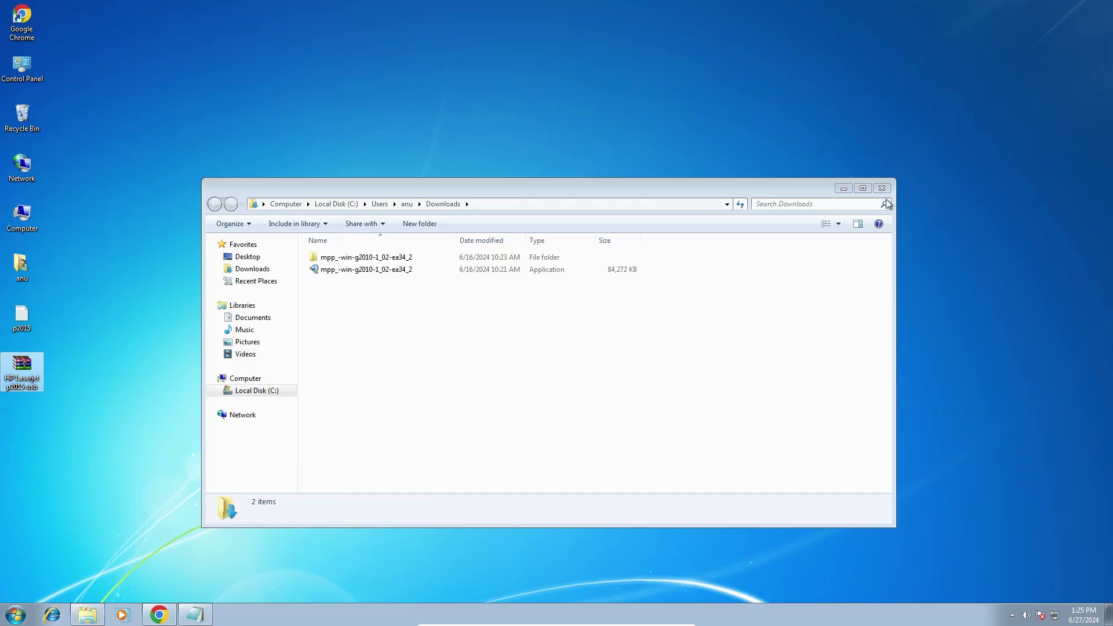
{"action": "left_click", "coordinate": [884, 191]}
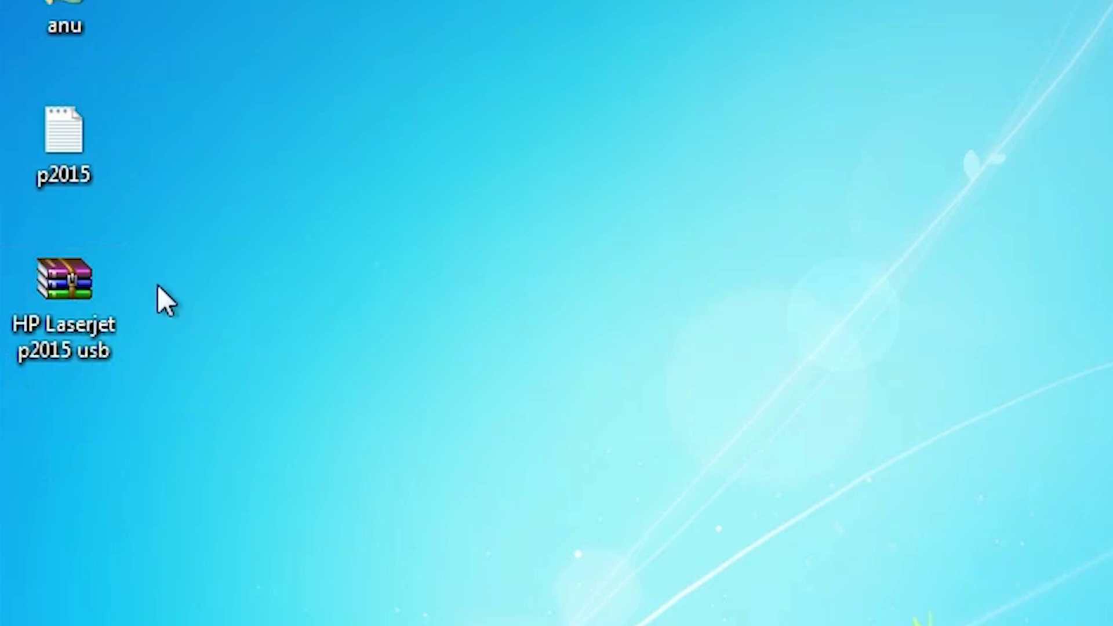
Extract the HP Laserjet p2015 usb archive into a folder of the same name on the desktop.
{"action": "right_click", "coordinate": [46, 316]}
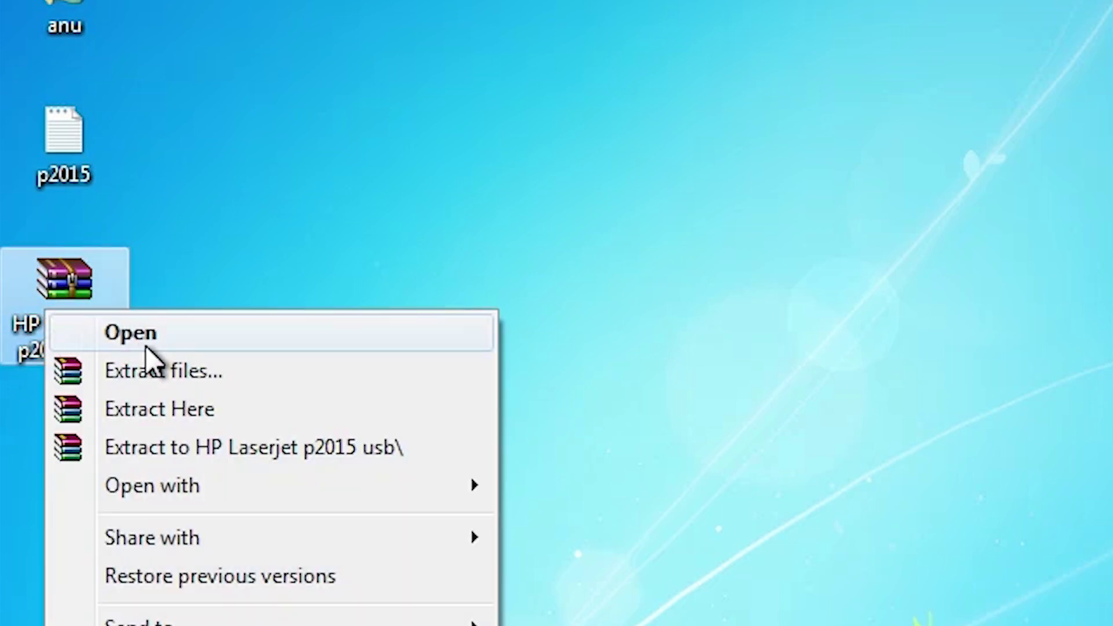
{"action": "left_click", "coordinate": [171, 376]}
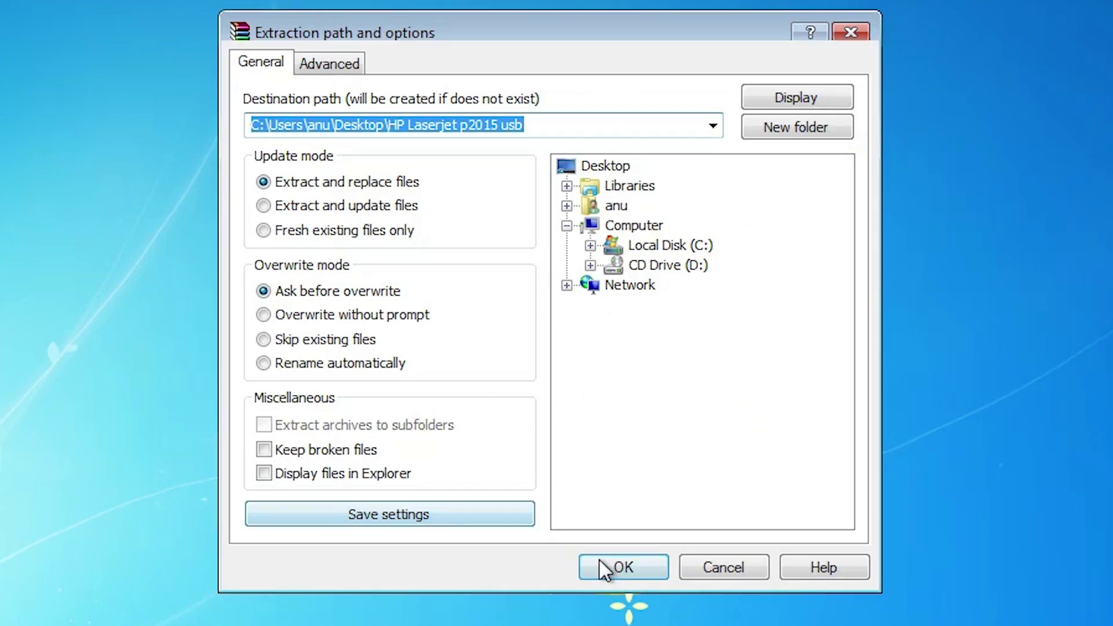
{"action": "left_click", "coordinate": [986, 533]}
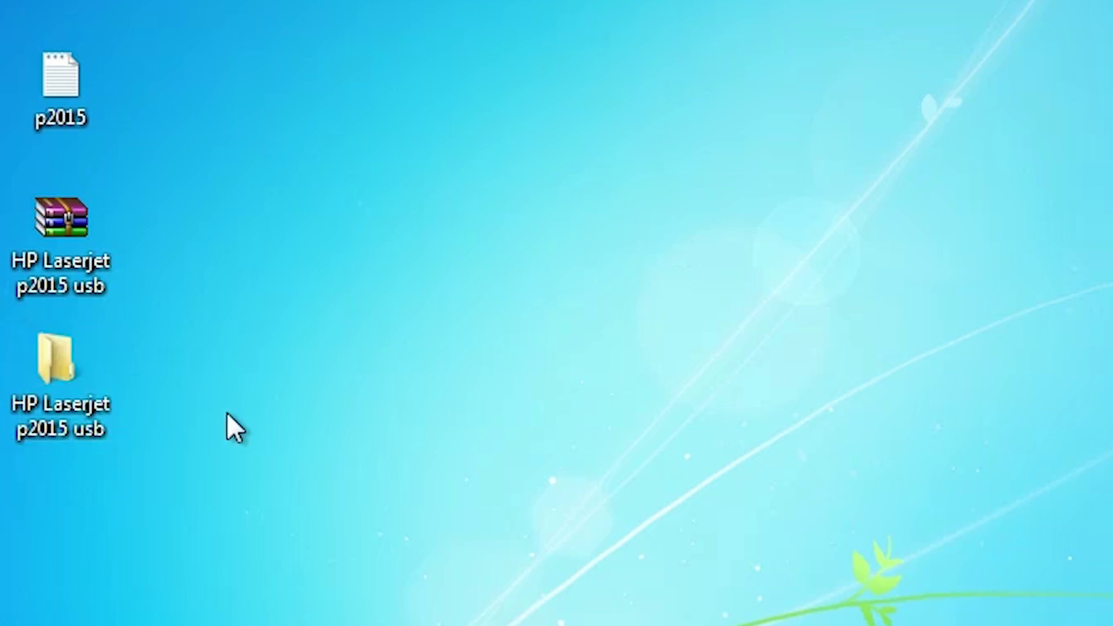
Extract the hp-laserjet-p2015-basic-driver-32bit archive from the inner HP Laserjet p2015 usb folder into its own folder.
{"action": "double_click", "coordinate": [85, 375]}
{"action": "double_click", "coordinate": [468, 255]}
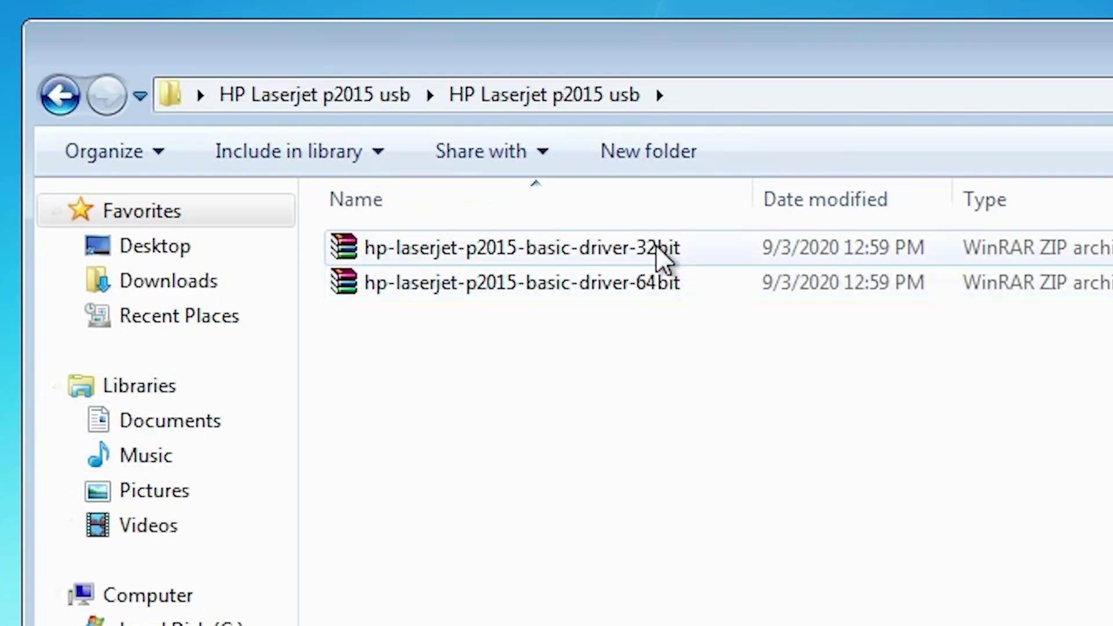
{"action": "left_click", "coordinate": [655, 244]}
{"action": "left_click", "coordinate": [682, 287]}
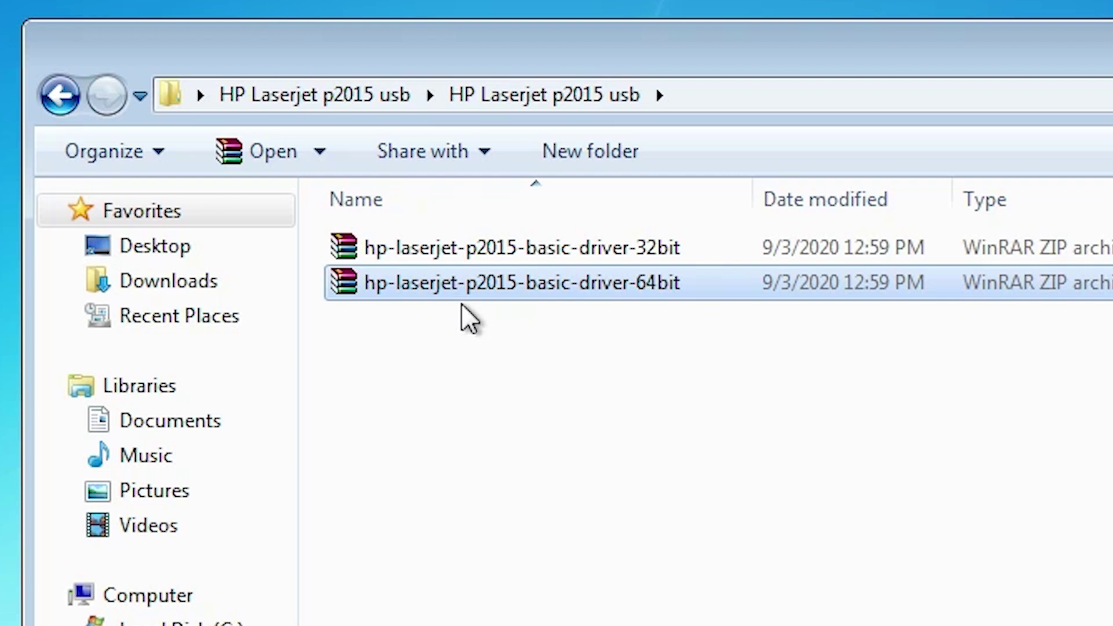
{"action": "left_click", "coordinate": [523, 252]}
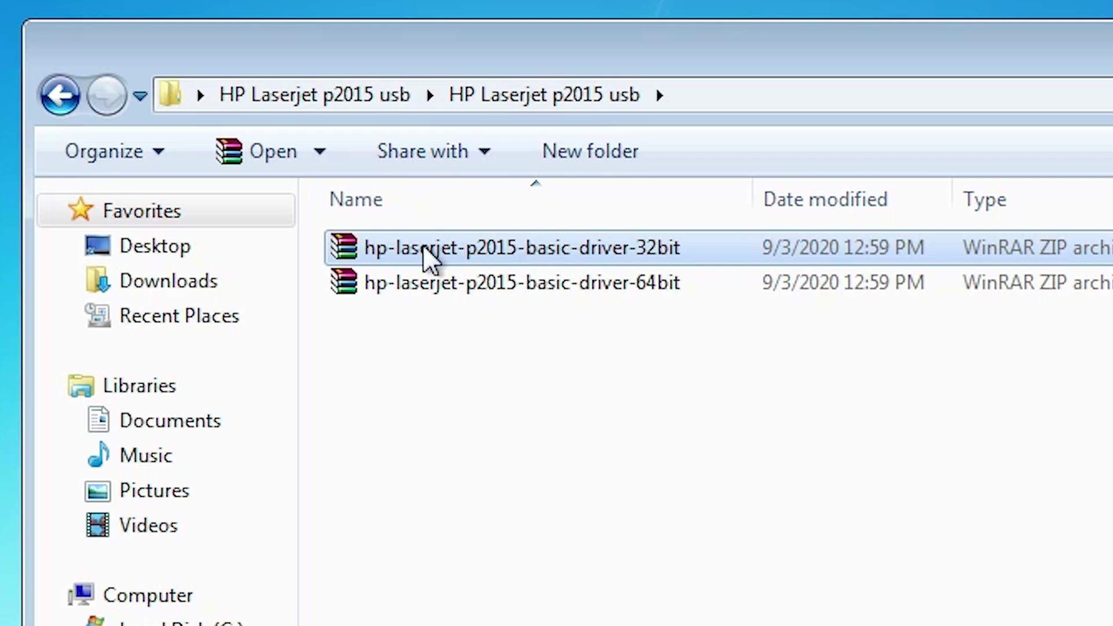
{"action": "right_click", "coordinate": [584, 246]}
{"action": "left_click", "coordinate": [699, 306]}
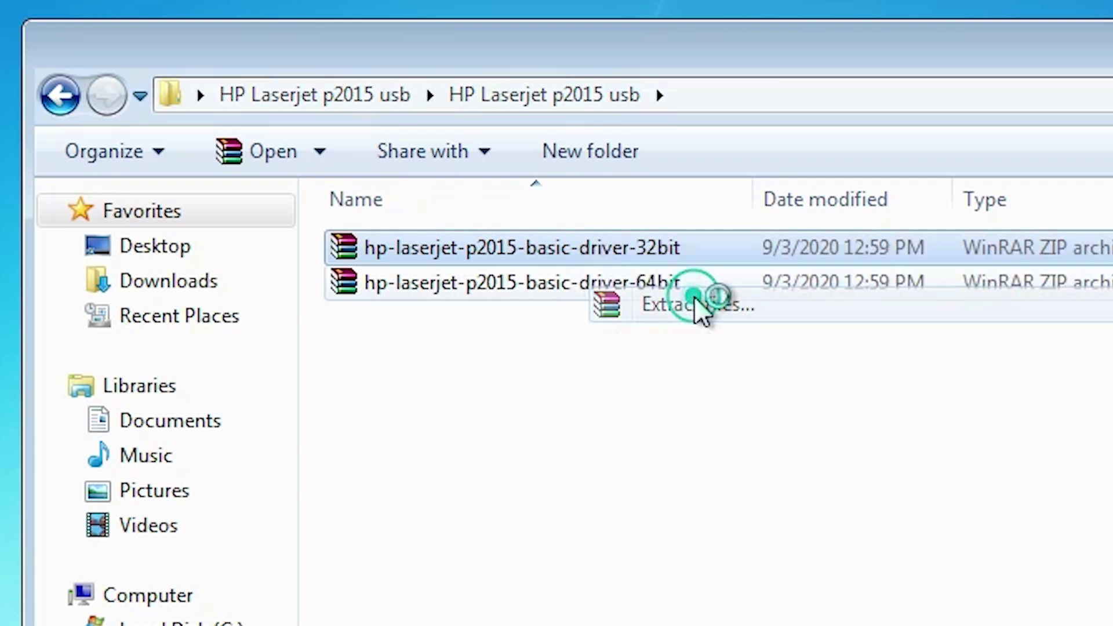
{"action": "left_click", "coordinate": [617, 569]}
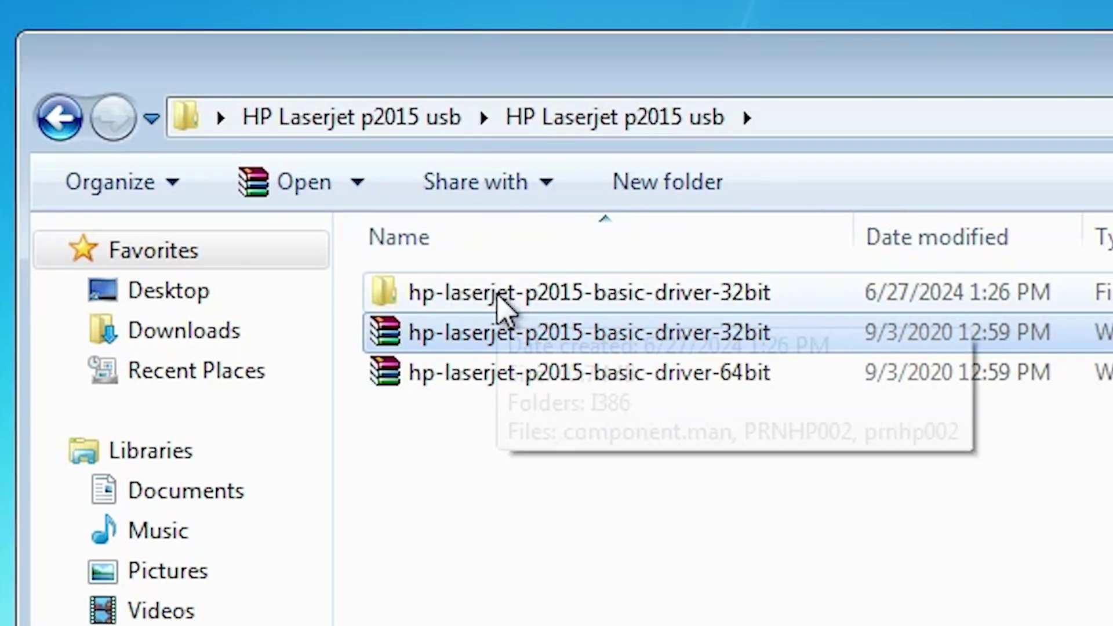
Look through the extracted hp-laserjet-p2015-basic-driver-32bit folder and close the window.
{"action": "left_click", "coordinate": [498, 294]}
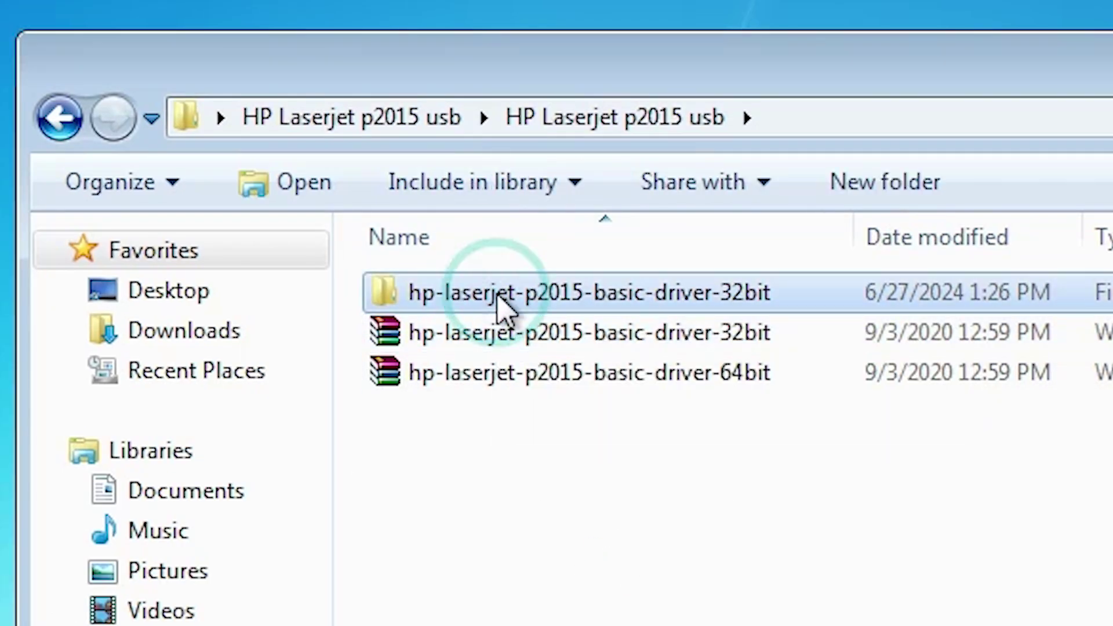
{"action": "double_click", "coordinate": [610, 302]}
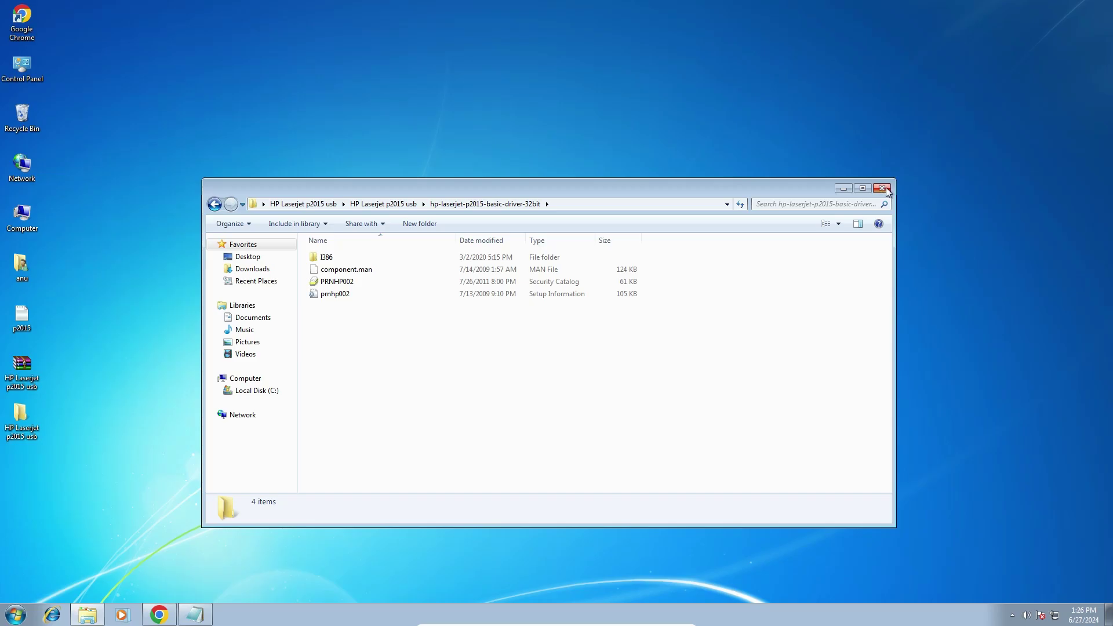
{"action": "left_click", "coordinate": [882, 189]}
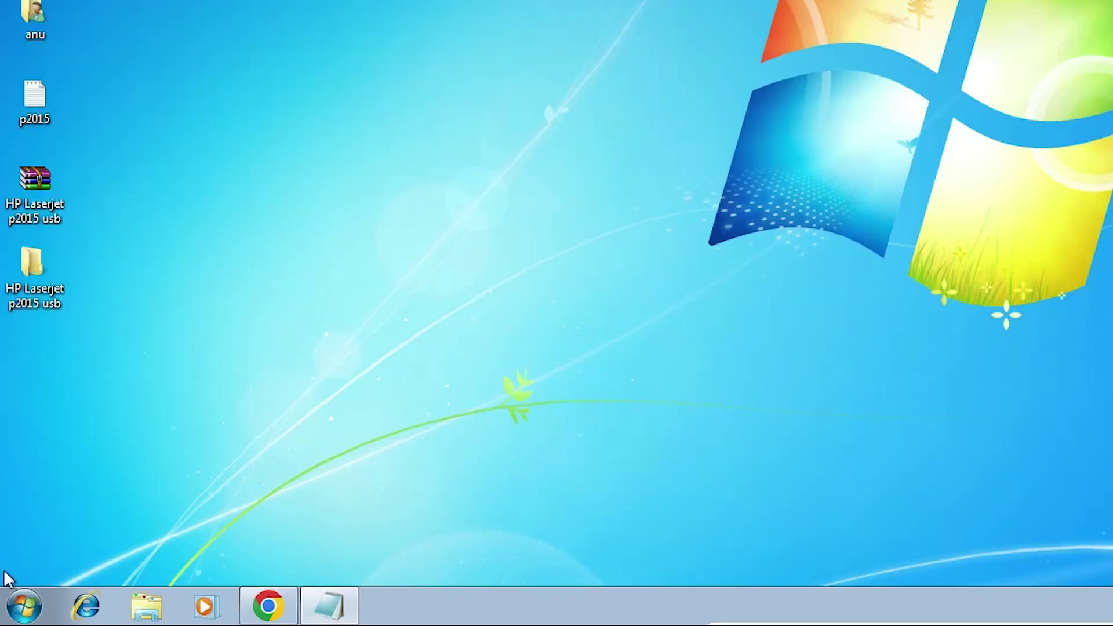
Start the Add Printer wizard from Devices and Printers in Control Panel and close the Devices and Printers window.
{"action": "left_click", "coordinate": [16, 614]}
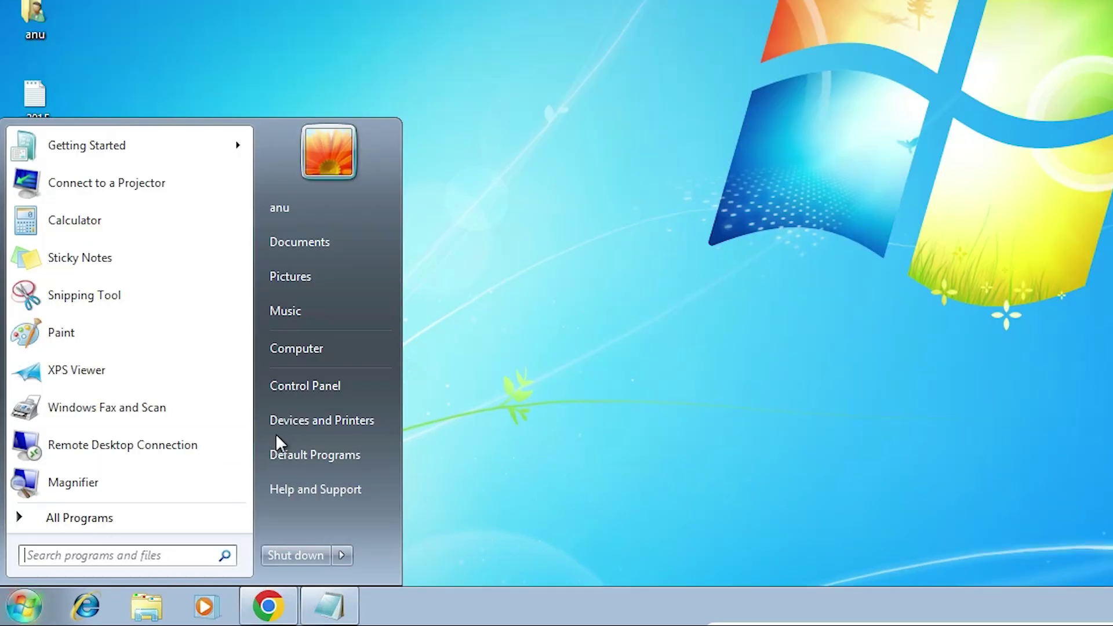
{"action": "left_click", "coordinate": [327, 384]}
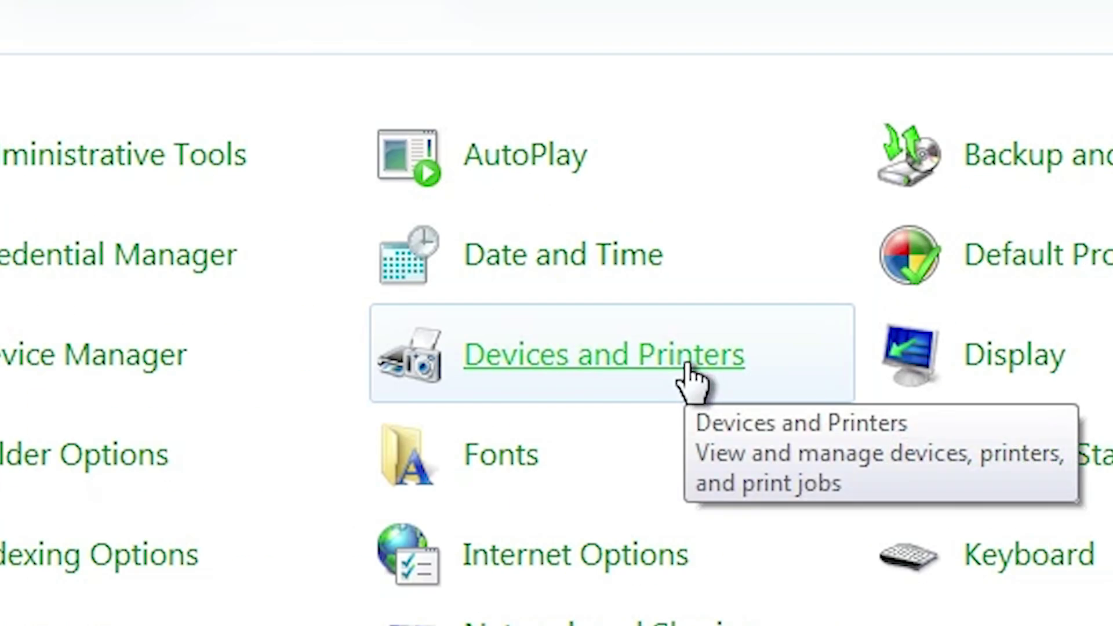
{"action": "left_click", "coordinate": [688, 365]}
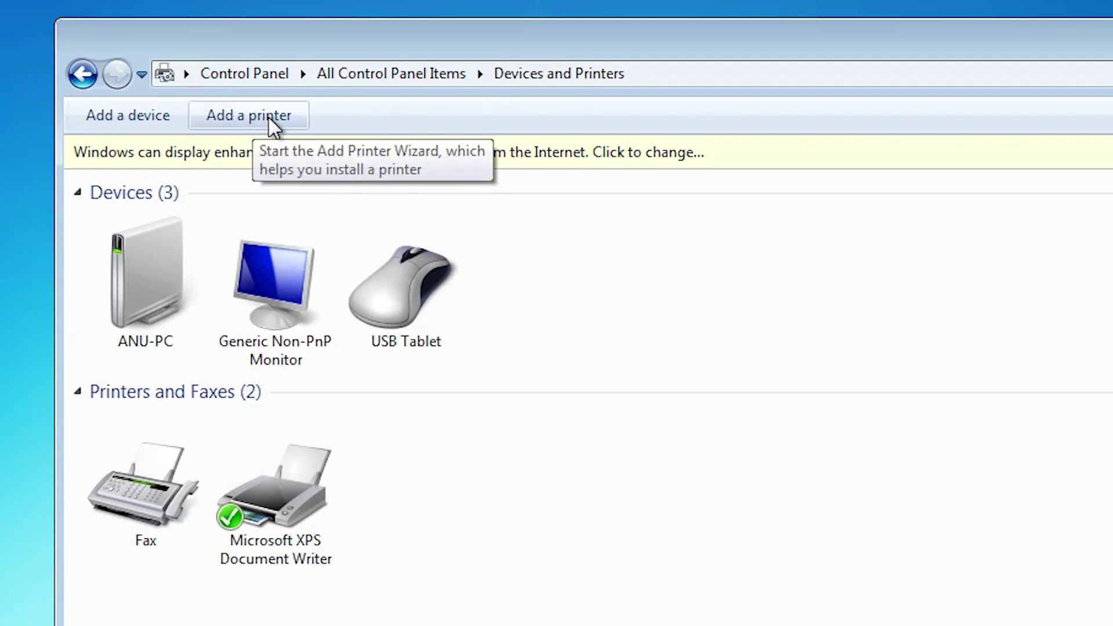
{"action": "left_click", "coordinate": [294, 114]}
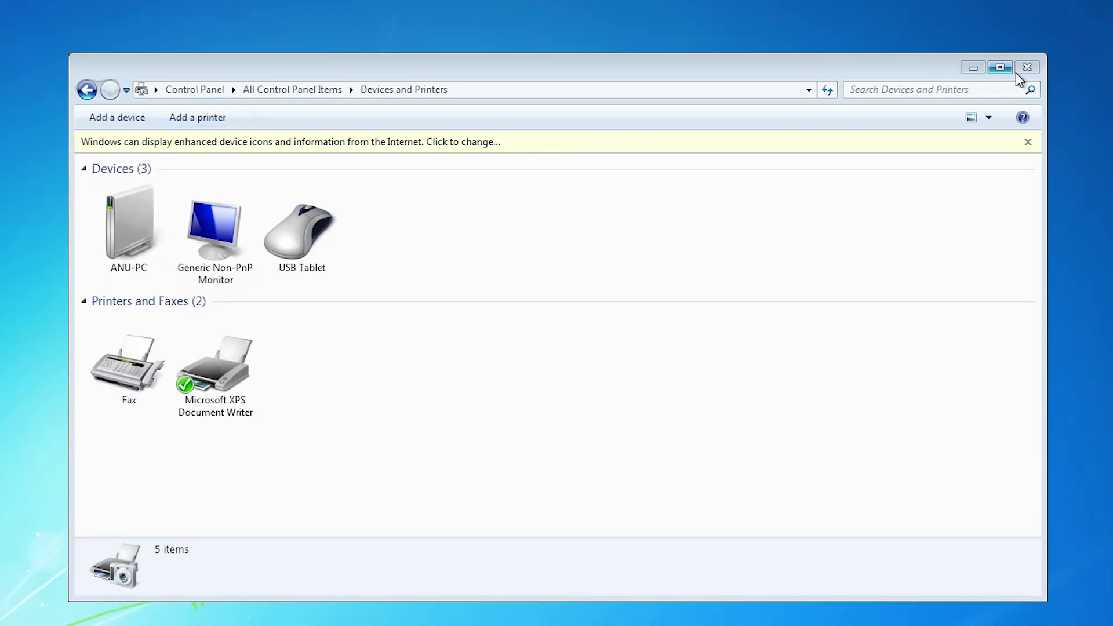
{"action": "left_click", "coordinate": [1027, 68]}
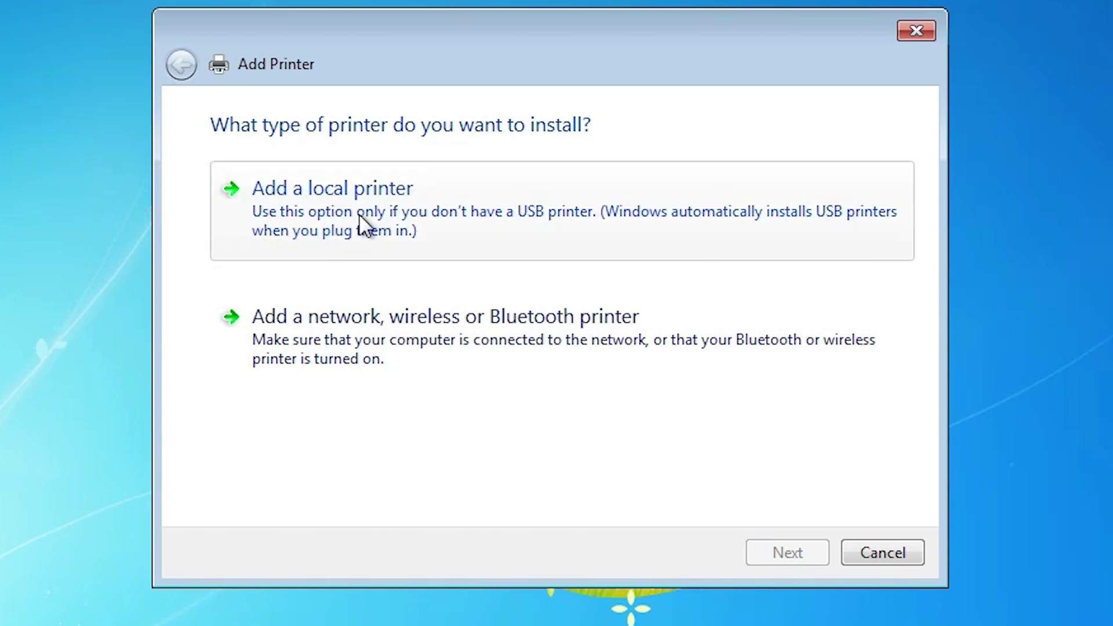
Choose to add a local printer on the existing port USB001 (Local Port) and proceed to driver selection.
{"action": "left_click", "coordinate": [398, 218]}
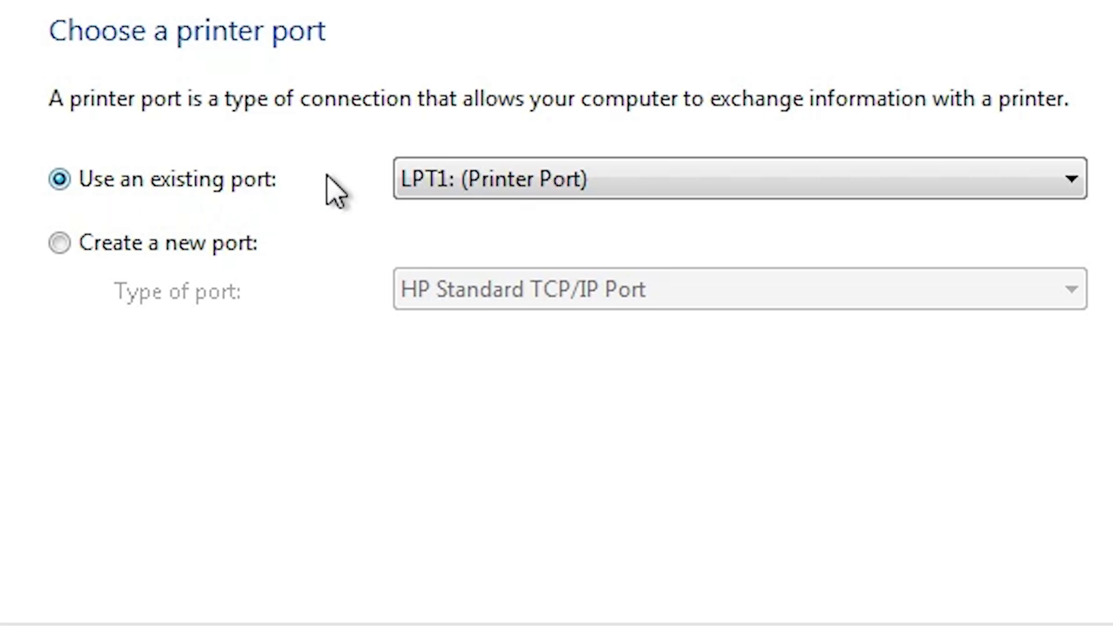
{"action": "left_click", "coordinate": [488, 179]}
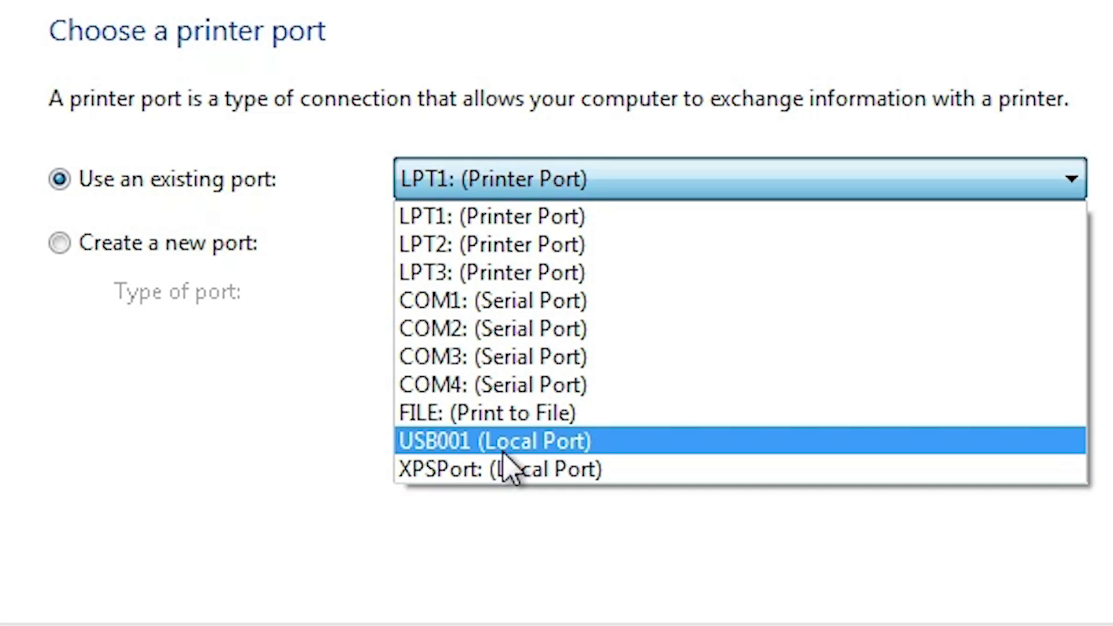
{"action": "left_click", "coordinate": [539, 442]}
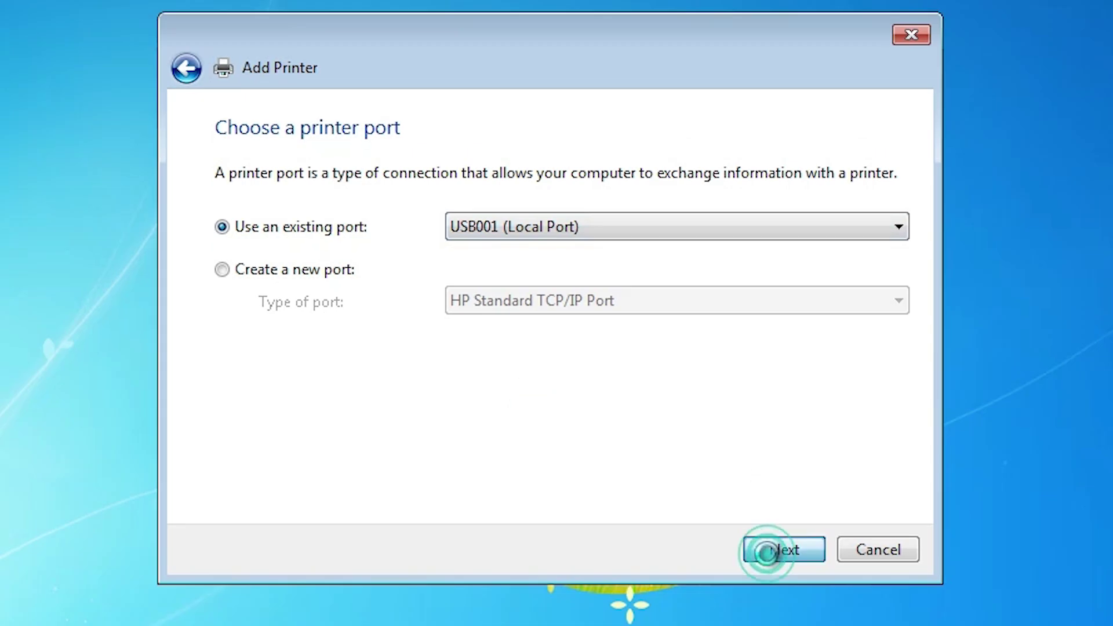
{"action": "left_click", "coordinate": [767, 552]}
Choose to install the driver from disk and pick prnhp002 in the desktop's hp-laserjet-p2015-basic-driver-32bit folder as the source.
{"action": "left_click", "coordinate": [819, 460]}
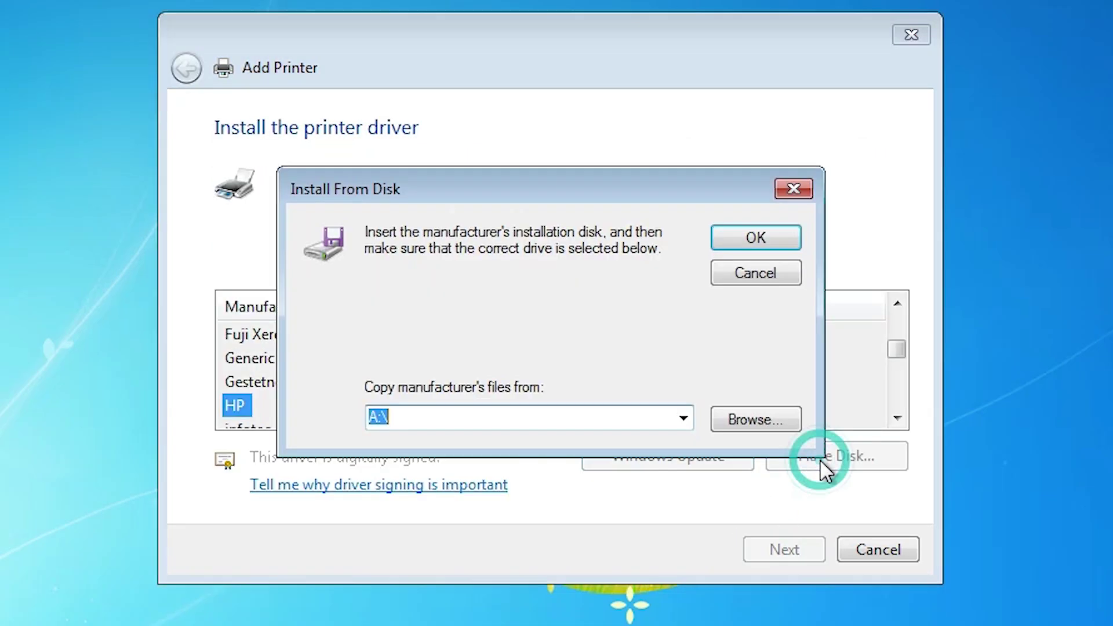
{"action": "left_click", "coordinate": [779, 422]}
{"action": "left_click", "coordinate": [358, 394]}
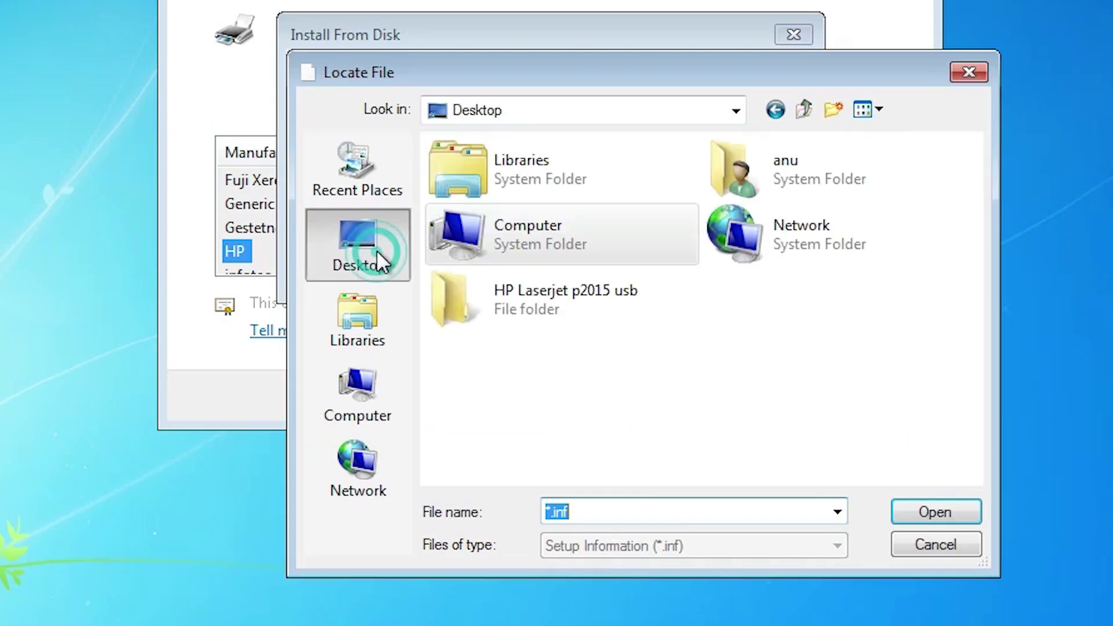
{"action": "double_click", "coordinate": [495, 295]}
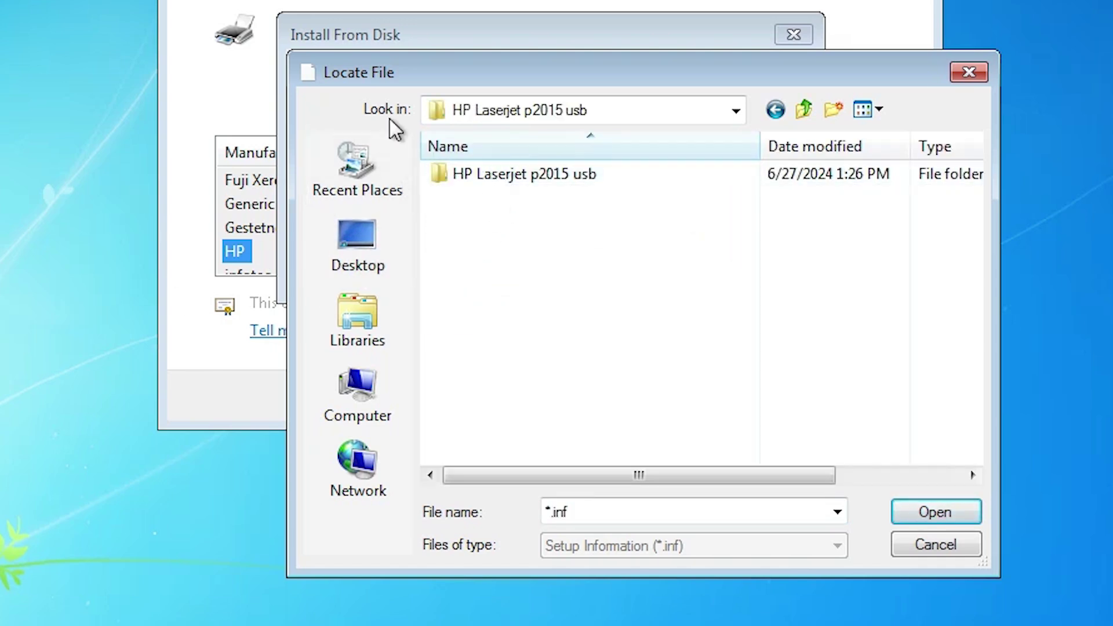
{"action": "left_click", "coordinate": [523, 174]}
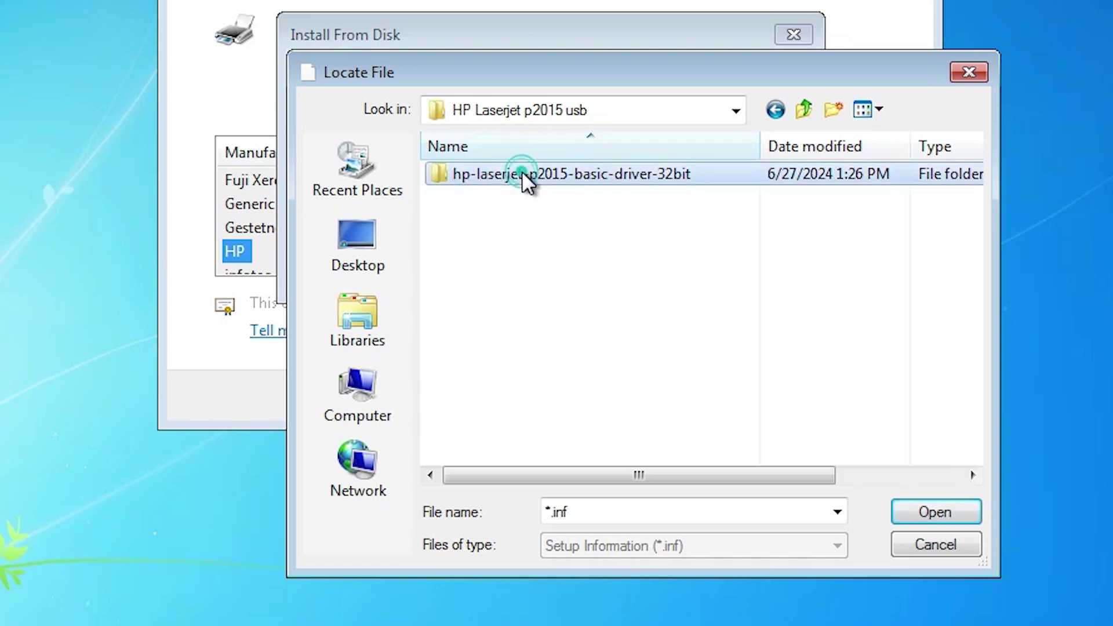
{"action": "double_click", "coordinate": [522, 174]}
{"action": "left_click", "coordinate": [492, 199]}
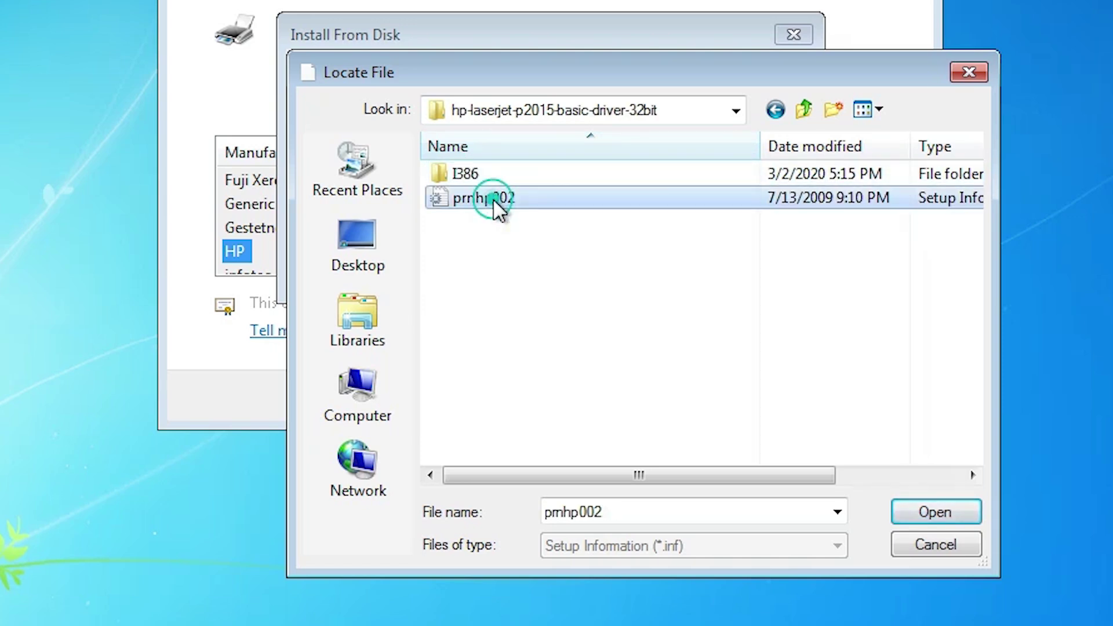
{"action": "left_click", "coordinate": [946, 516]}
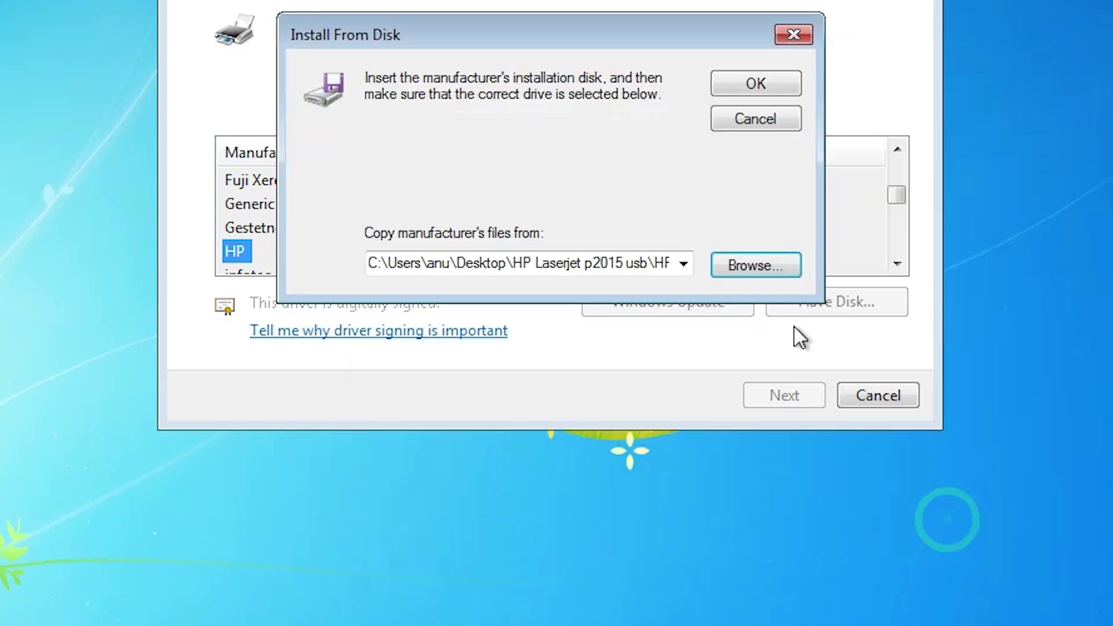
Load the drivers from the chosen disk location, select the HP LaserJet P2015 PCL6 model and proceed to printer naming.
{"action": "left_click", "coordinate": [756, 83]}
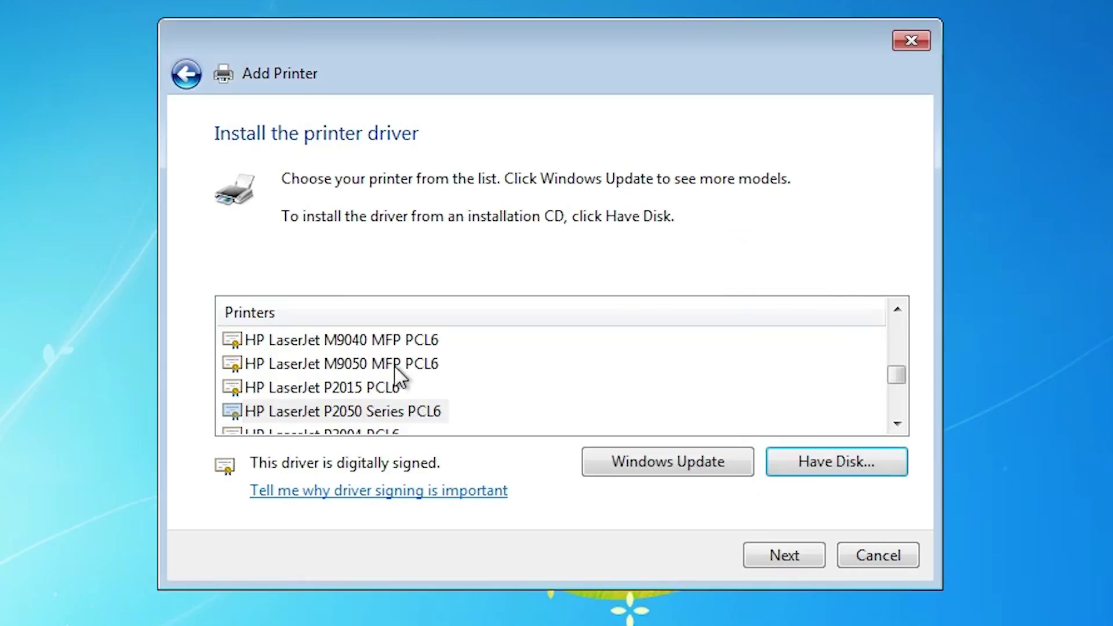
{"action": "left_click", "coordinate": [399, 382]}
{"action": "scroll", "coordinate": [403, 388], "scroll_direction": "up", "scroll_amount": 2}
{"action": "scroll", "coordinate": [404, 389], "scroll_direction": "down", "scroll_amount": 1}
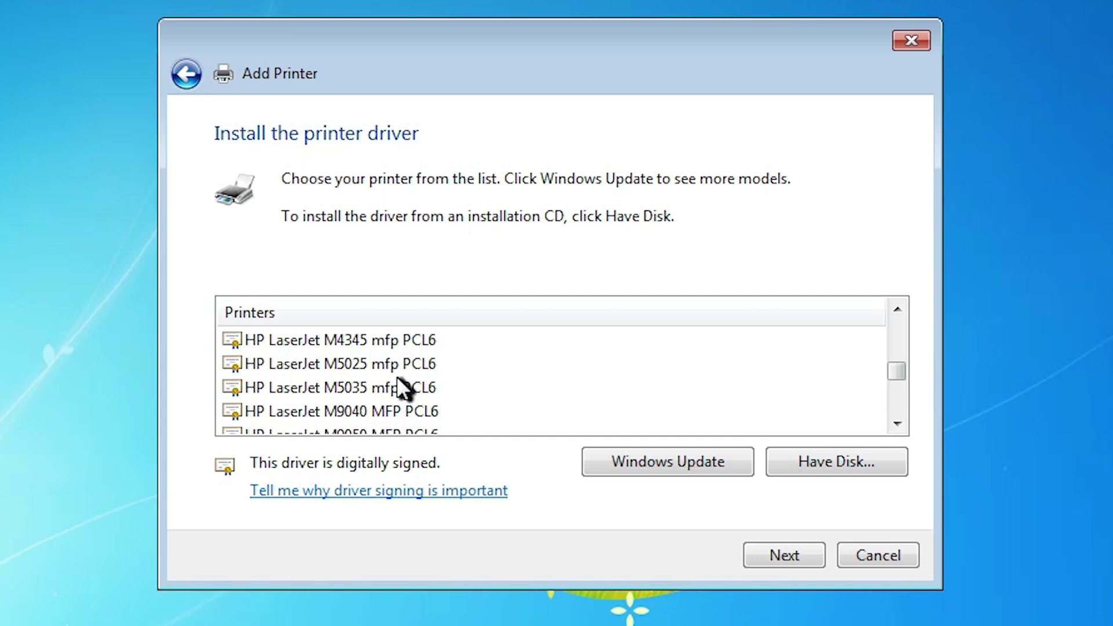
{"action": "scroll", "coordinate": [390, 389], "scroll_direction": "down", "scroll_amount": 5}
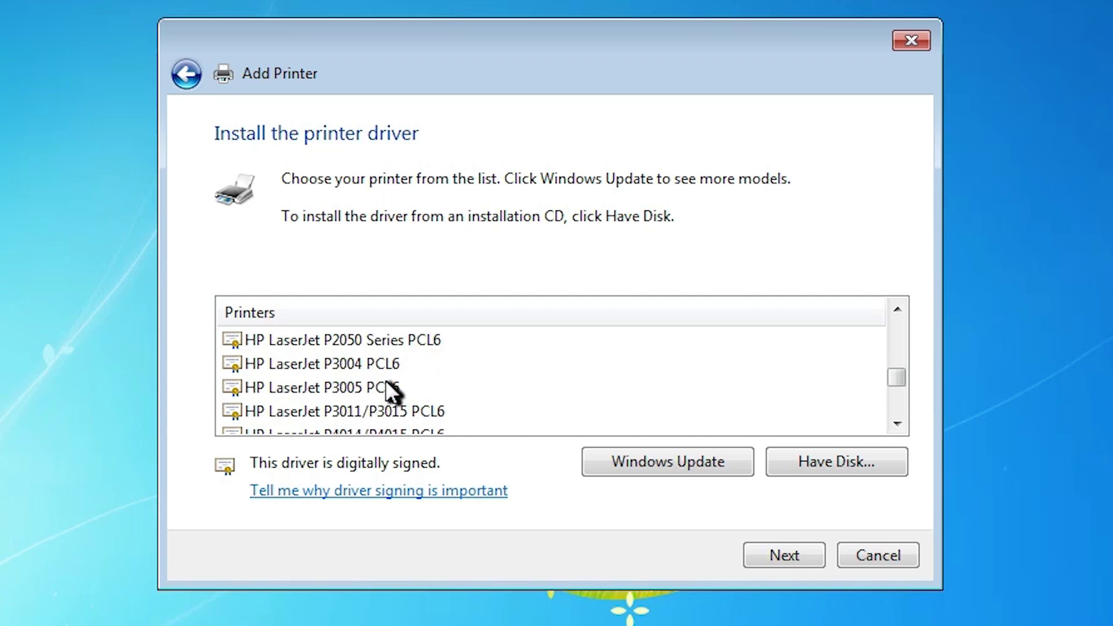
{"action": "scroll", "coordinate": [390, 390], "scroll_direction": "down", "scroll_amount": 6}
{"action": "scroll", "coordinate": [390, 391], "scroll_direction": "up", "scroll_amount": 8}
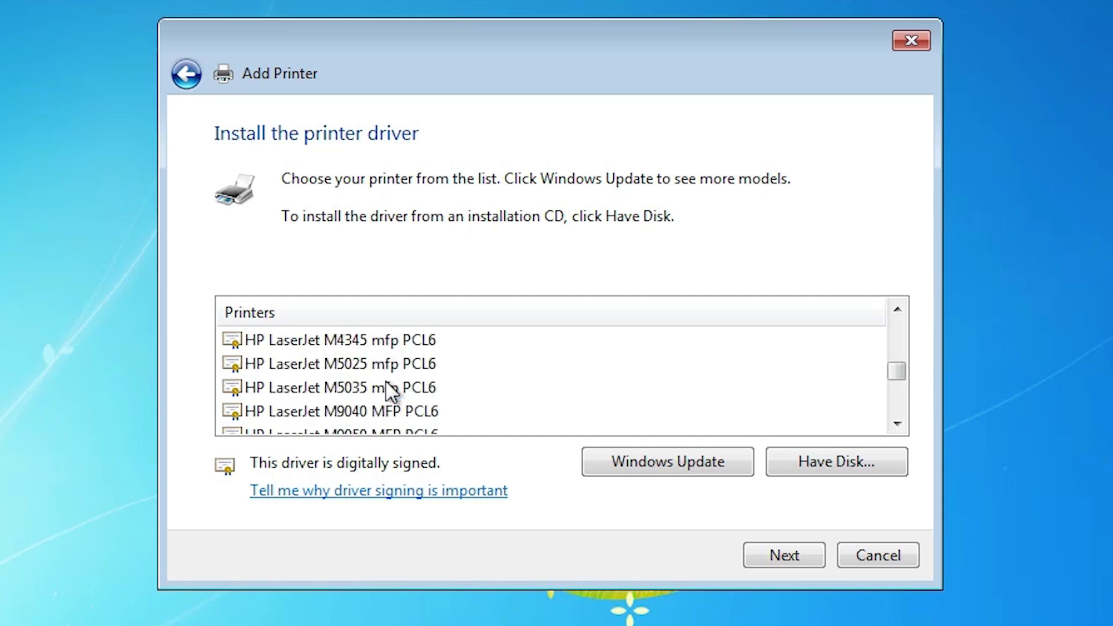
{"action": "scroll", "coordinate": [386, 385], "scroll_direction": "up", "scroll_amount": 4}
{"action": "scroll", "coordinate": [385, 385], "scroll_direction": "down", "scroll_amount": 2}
{"action": "scroll", "coordinate": [391, 389], "scroll_direction": "up", "scroll_amount": 15}
{"action": "scroll", "coordinate": [390, 388], "scroll_direction": "down", "scroll_amount": 20}
{"action": "left_click", "coordinate": [317, 394]}
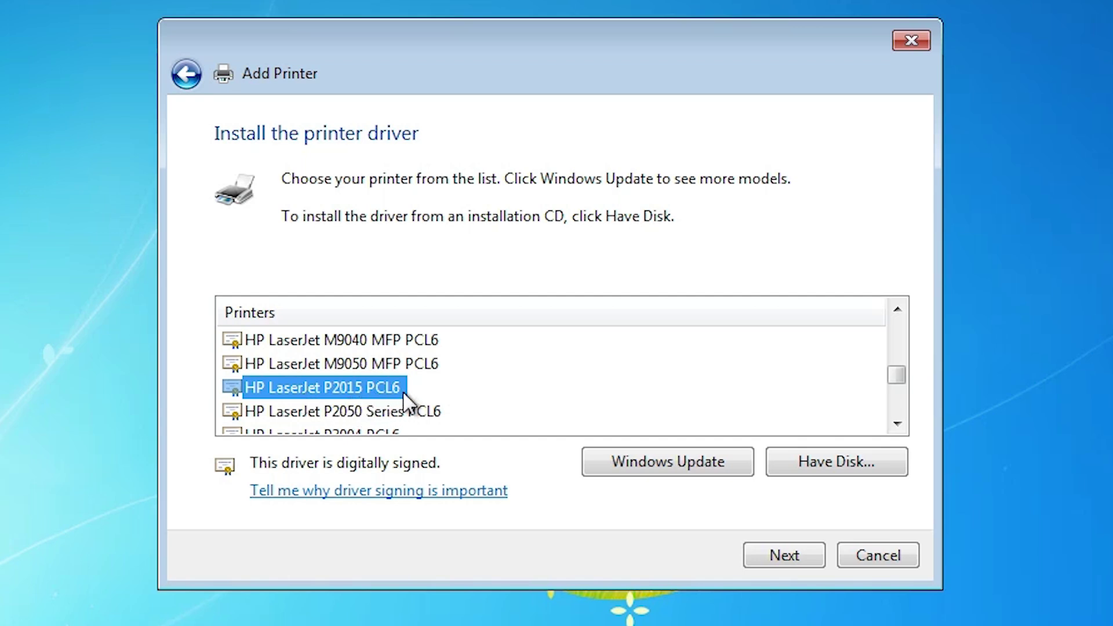
{"action": "left_click", "coordinate": [785, 552]}
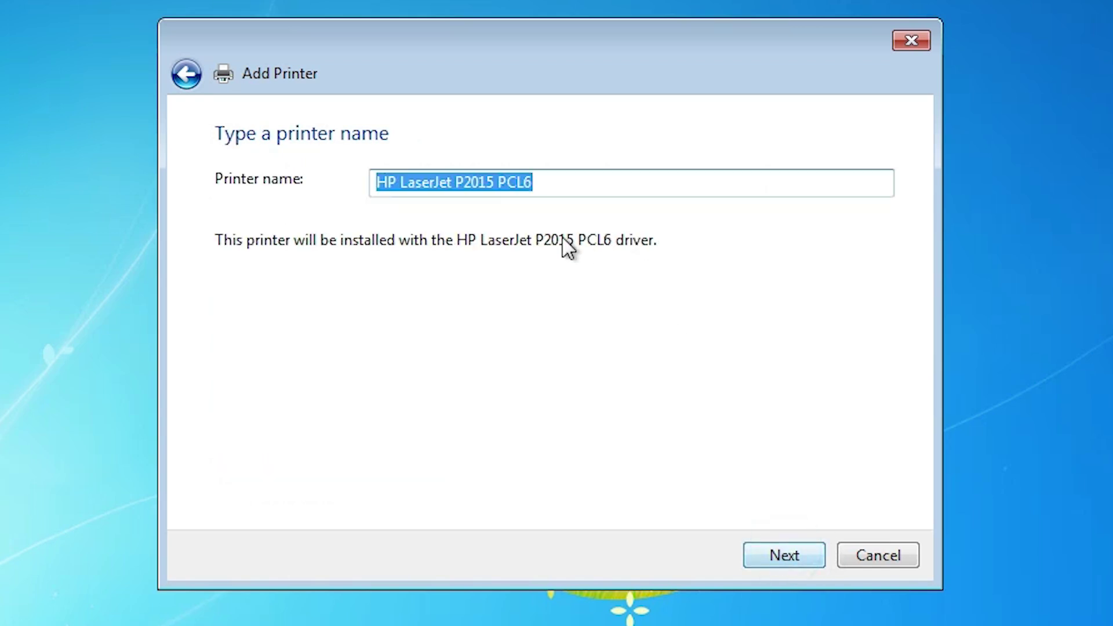
Shorten the printer name to HP LaserJet P2015, install the printer and finish the wizard without printing a test page.
{"action": "left_click", "coordinate": [516, 183]}
{"action": "left_click_drag", "start_coordinate": [497, 185], "coordinate": [571, 187]}
{"action": "key", "text": "BackSpace"}
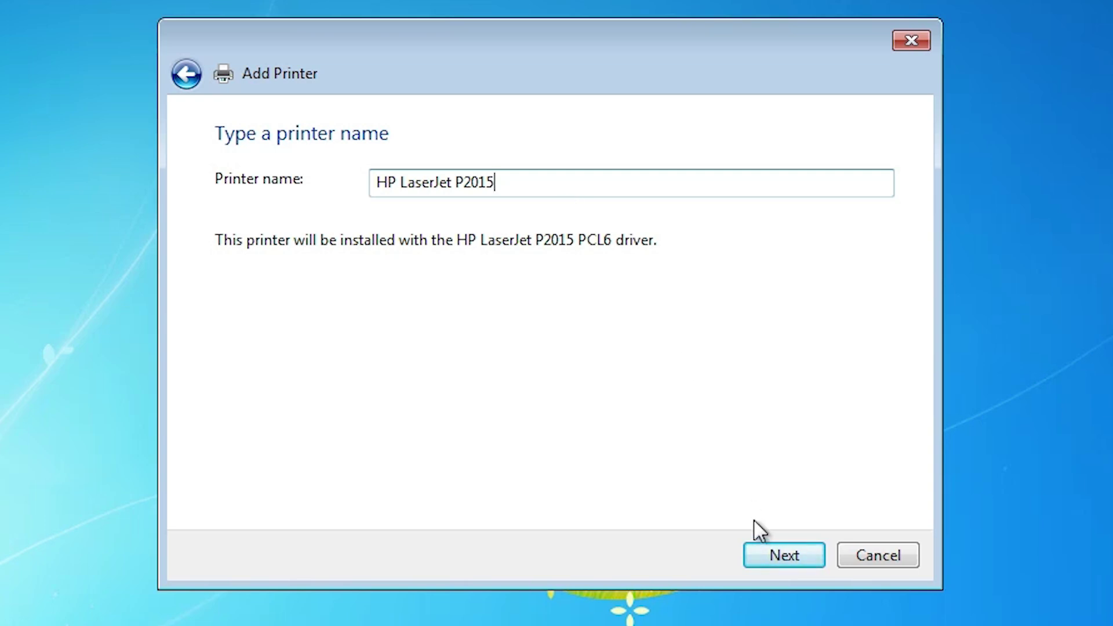
{"action": "left_click", "coordinate": [762, 553]}
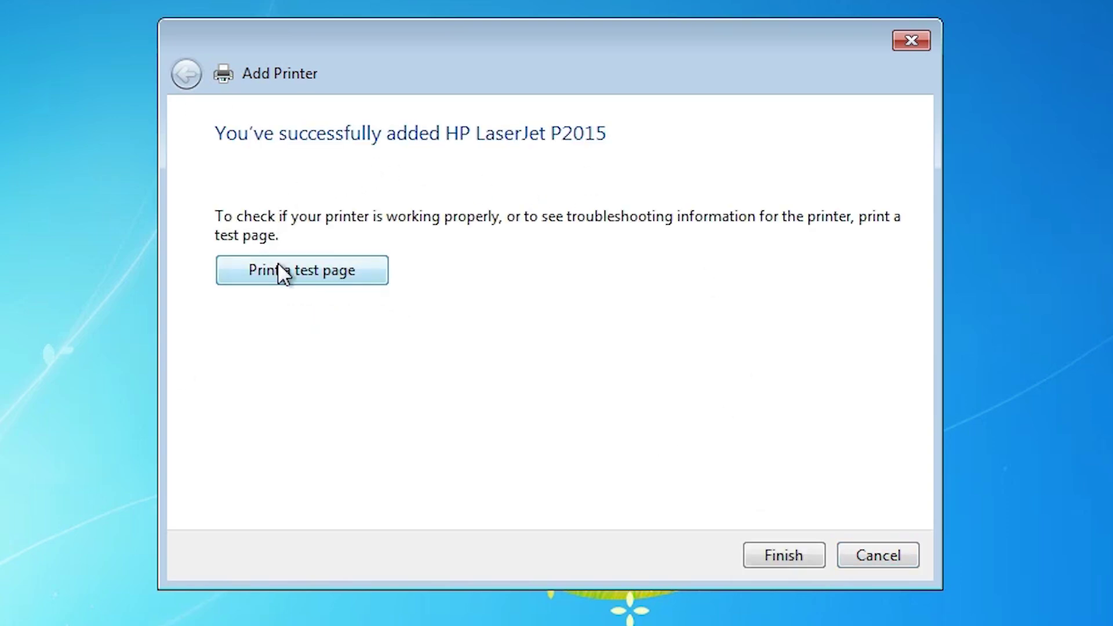
{"action": "left_click", "coordinate": [783, 554]}
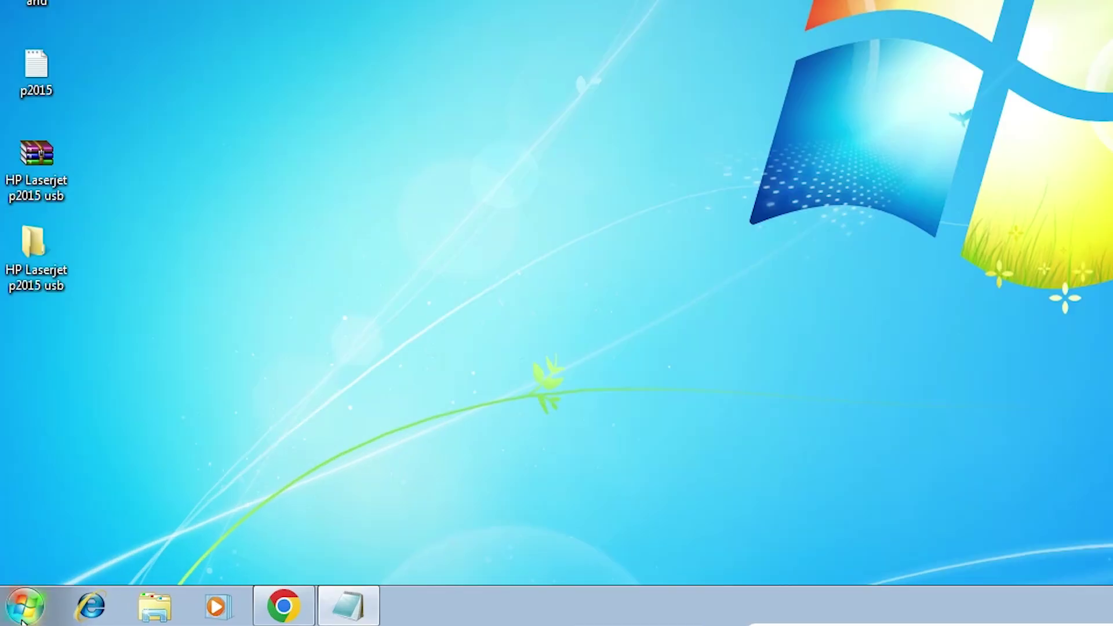
View the installed printers in Devices and Printers through Control Panel.
{"action": "left_click", "coordinate": [24, 618]}
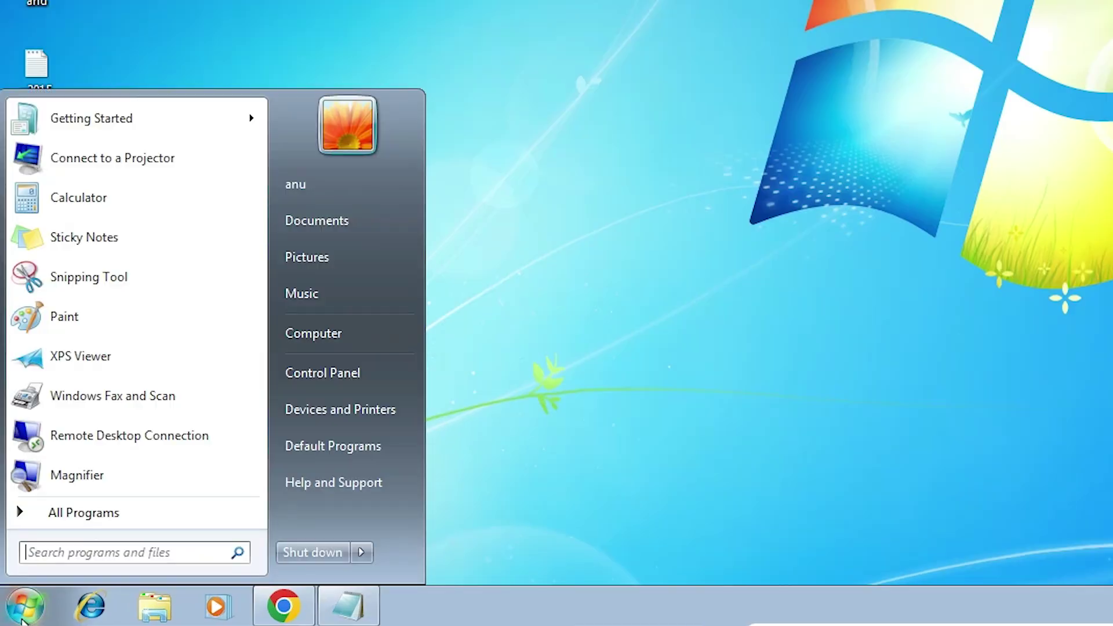
{"action": "left_click", "coordinate": [361, 382]}
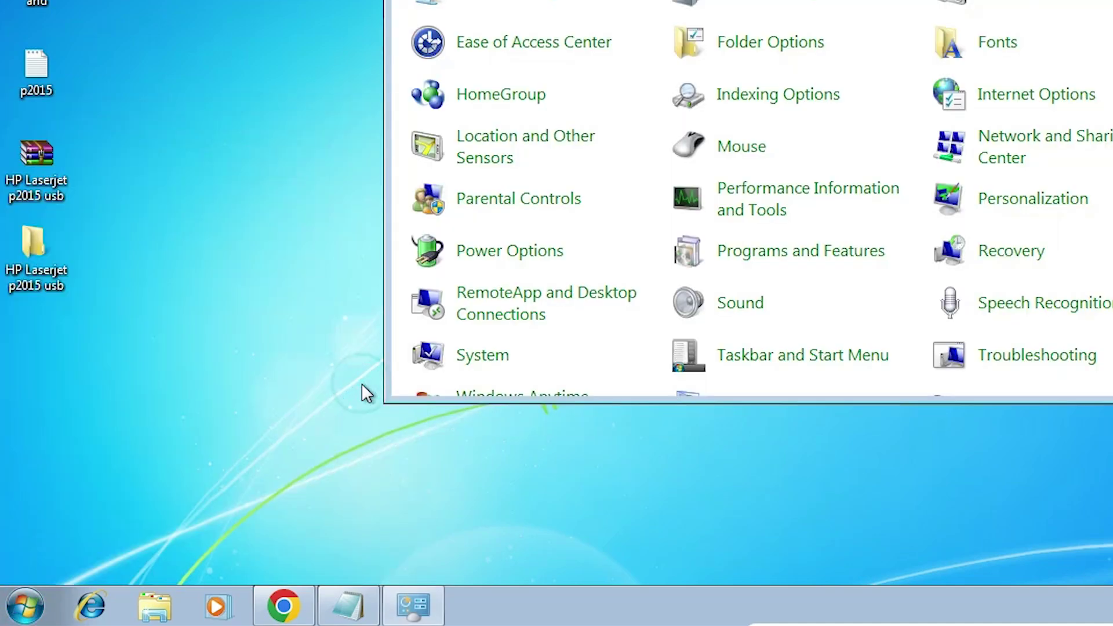
{"action": "left_click", "coordinate": [1017, 168]}
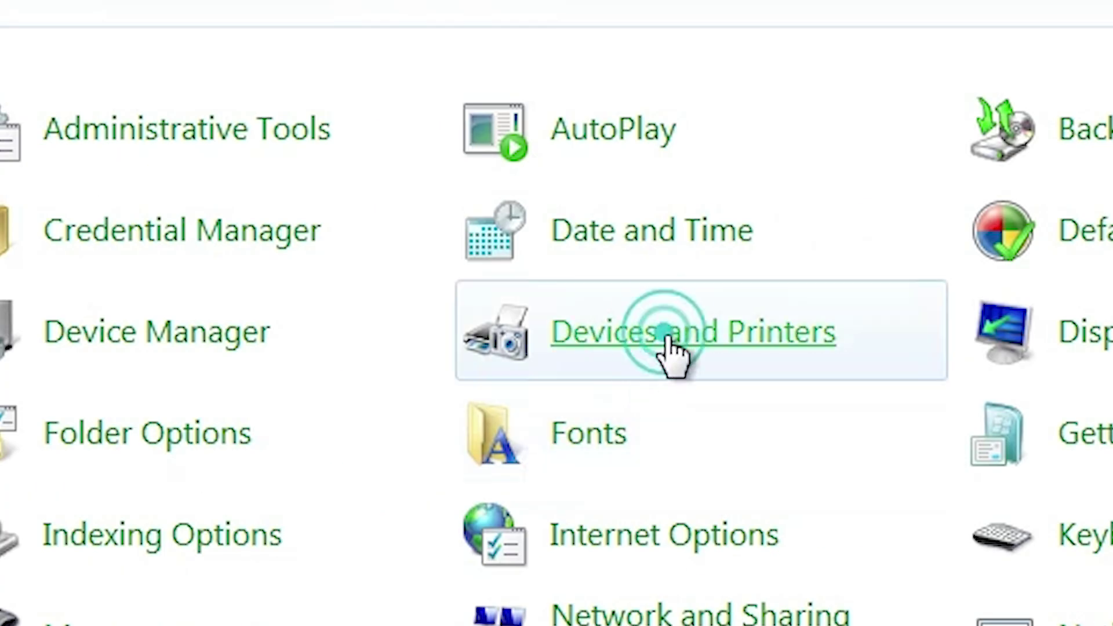
{"action": "left_click", "coordinate": [670, 348]}
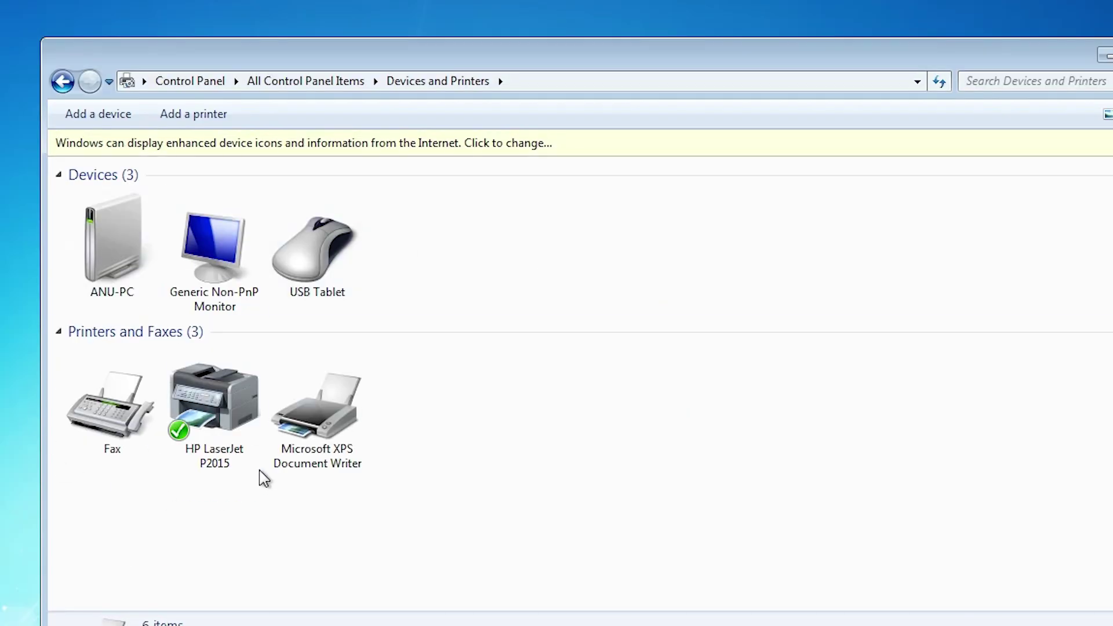